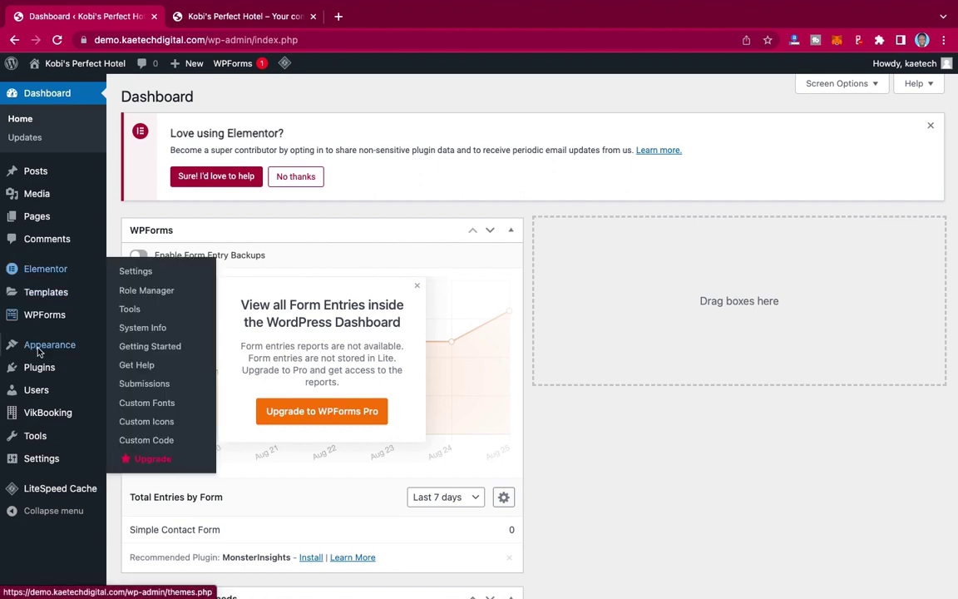
View the Additional CSS section of the theme customizer, and return to the dashboard.
{"action": "mouse_move", "coordinate": [40, 350]}
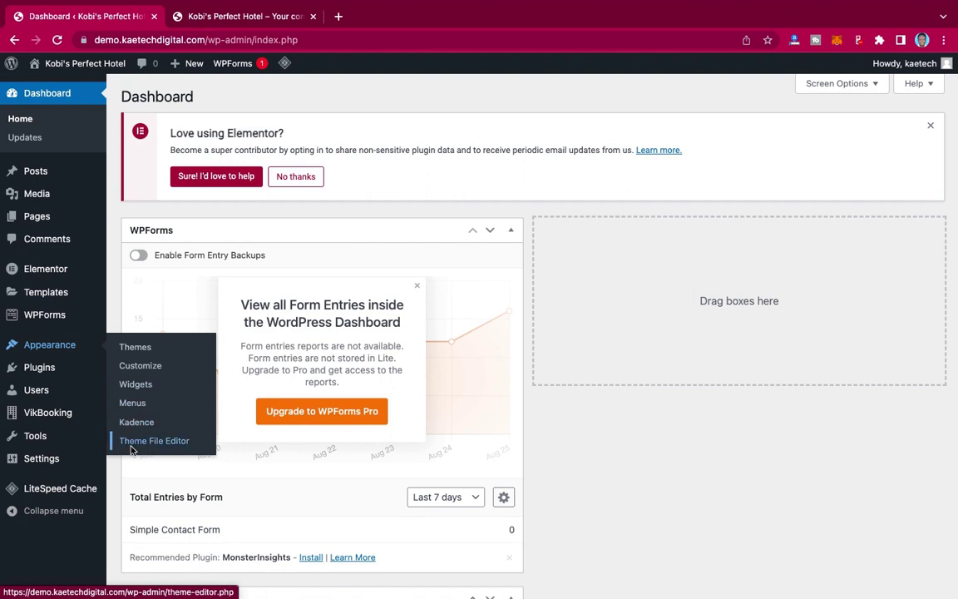
{"action": "left_click", "coordinate": [127, 366]}
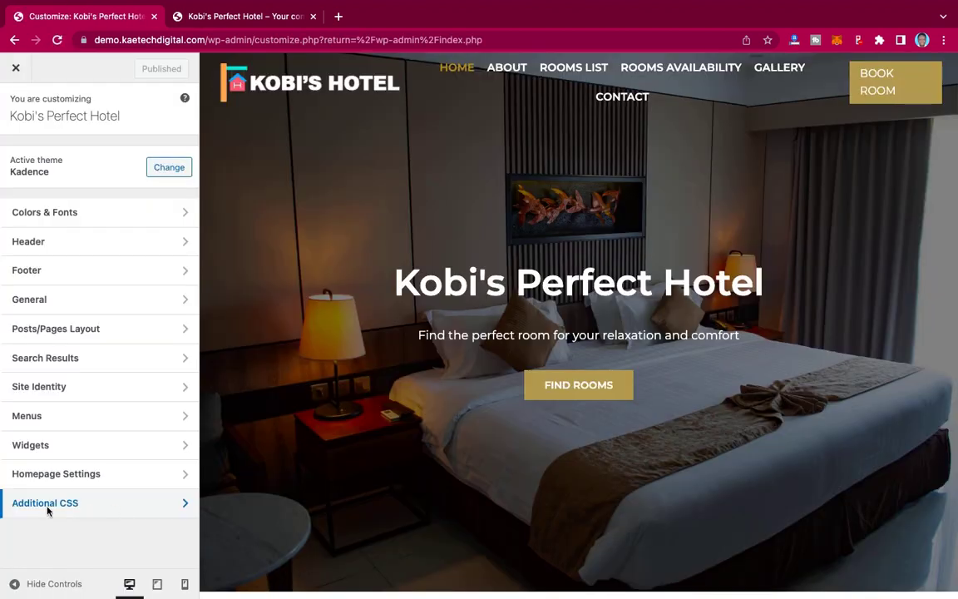
{"action": "left_click", "coordinate": [134, 509]}
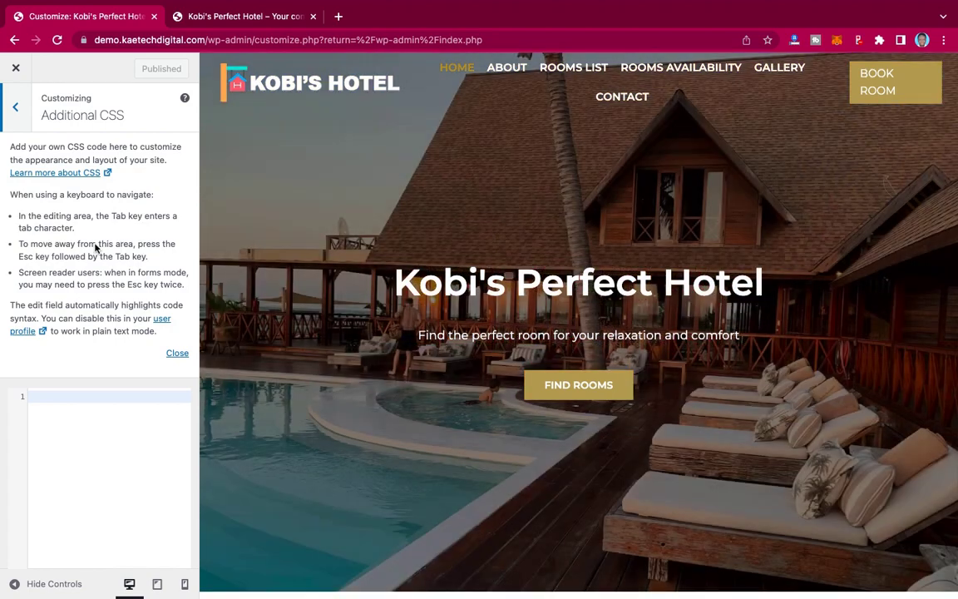
{"action": "left_click", "coordinate": [15, 70]}
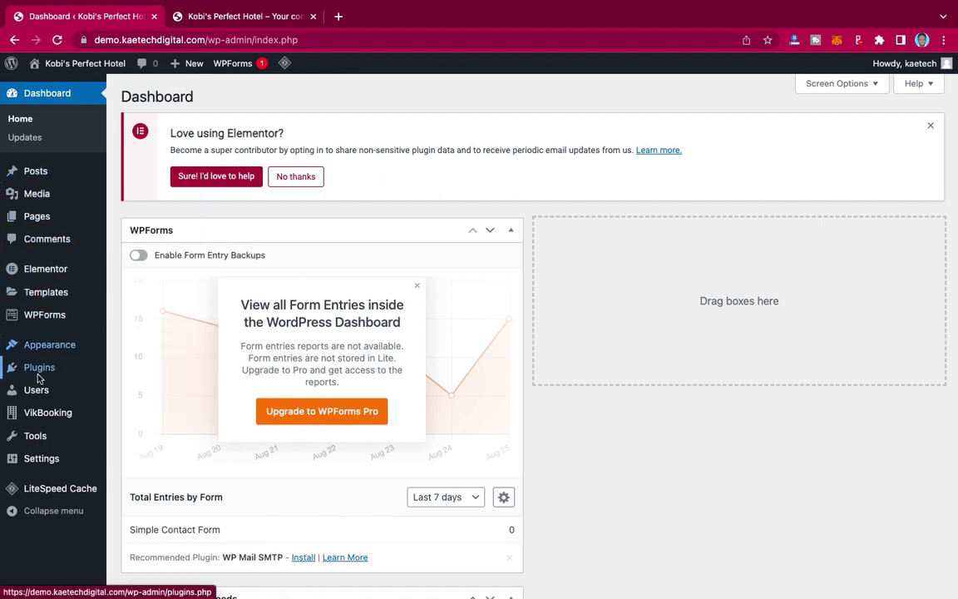
Search the plugin directory for "insert headers and footers", and install and activate the WPCode plugin.
{"action": "mouse_move", "coordinate": [39, 367]}
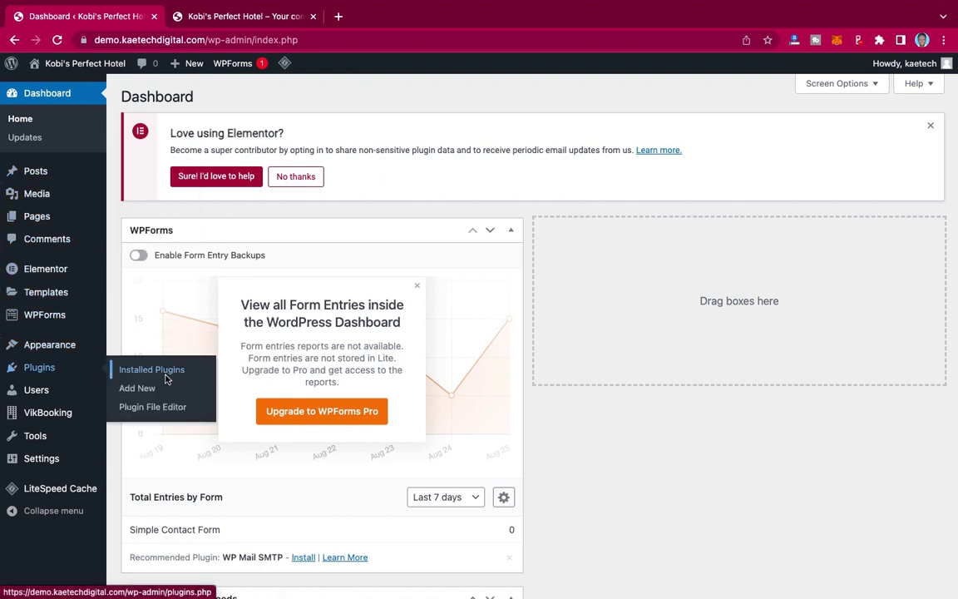
{"action": "left_click", "coordinate": [125, 388]}
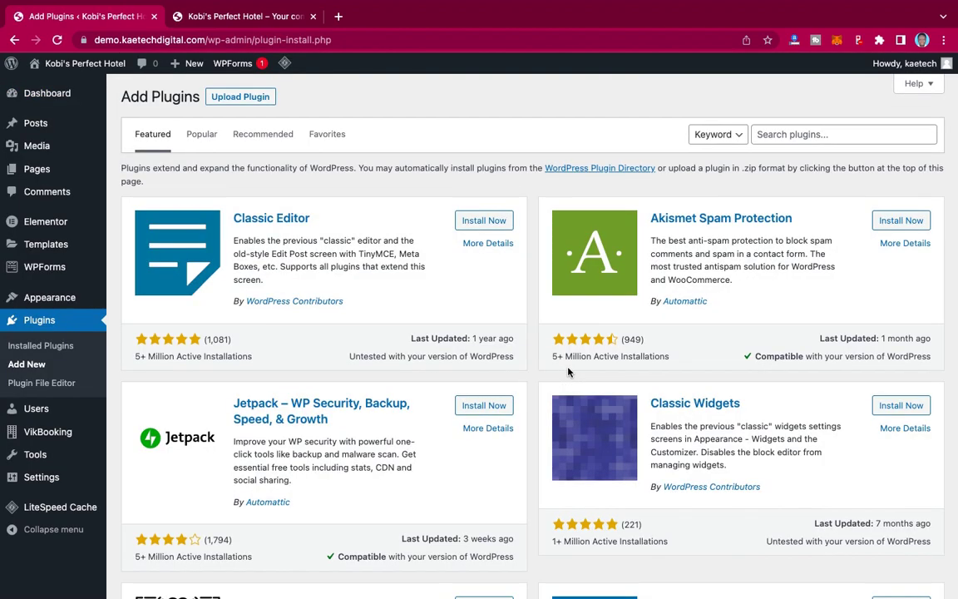
{"action": "left_click", "coordinate": [789, 137]}
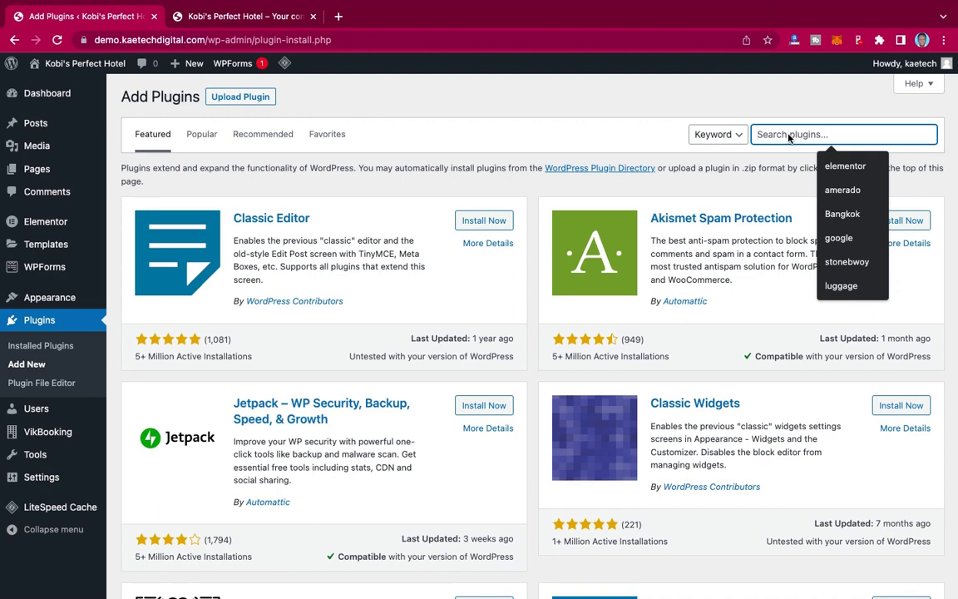
{"action": "type", "text": "inst"}
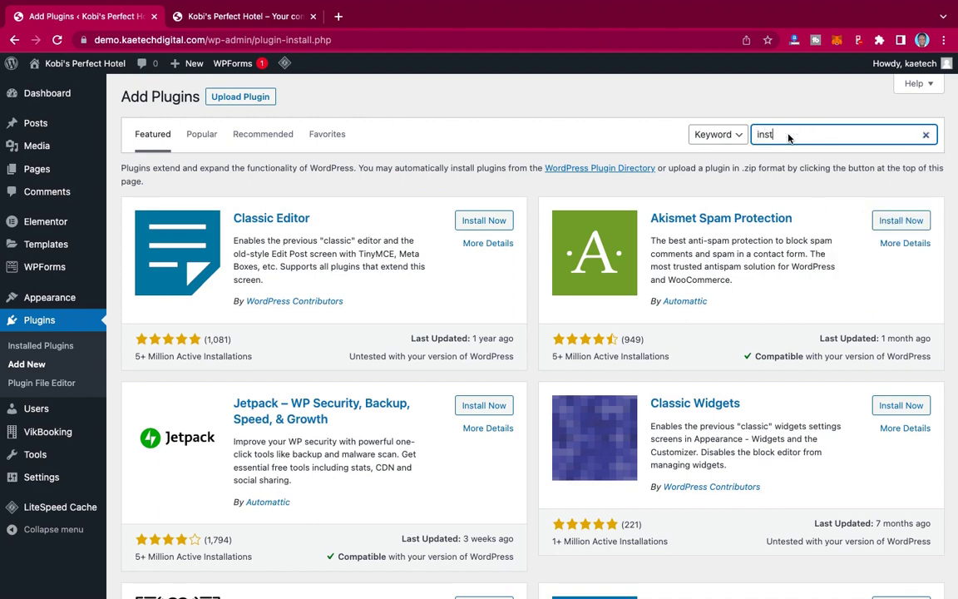
{"action": "key", "text": "BackSpace"}
{"action": "type", "text": "ert headers and footers"}
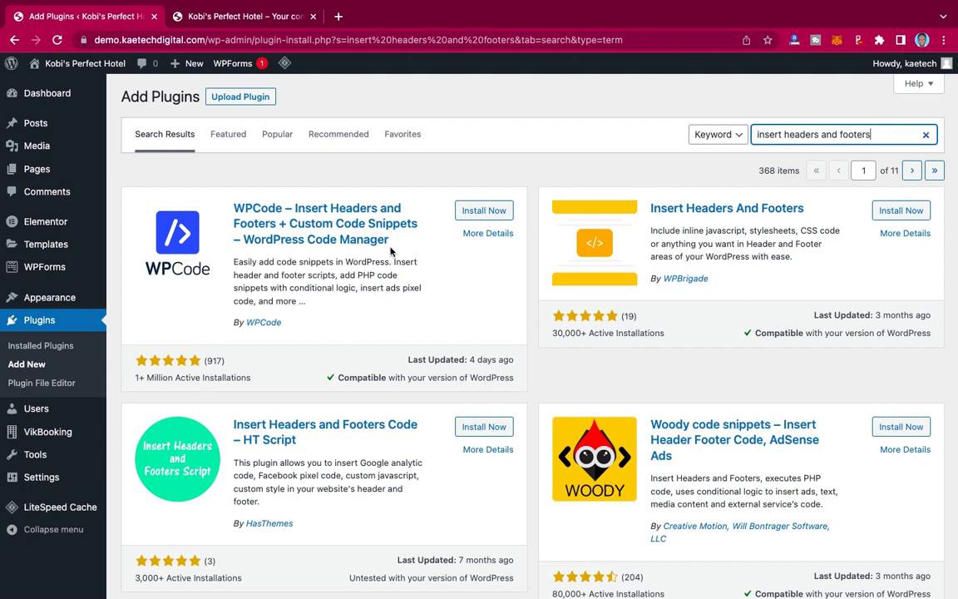
{"action": "left_click", "coordinate": [489, 213]}
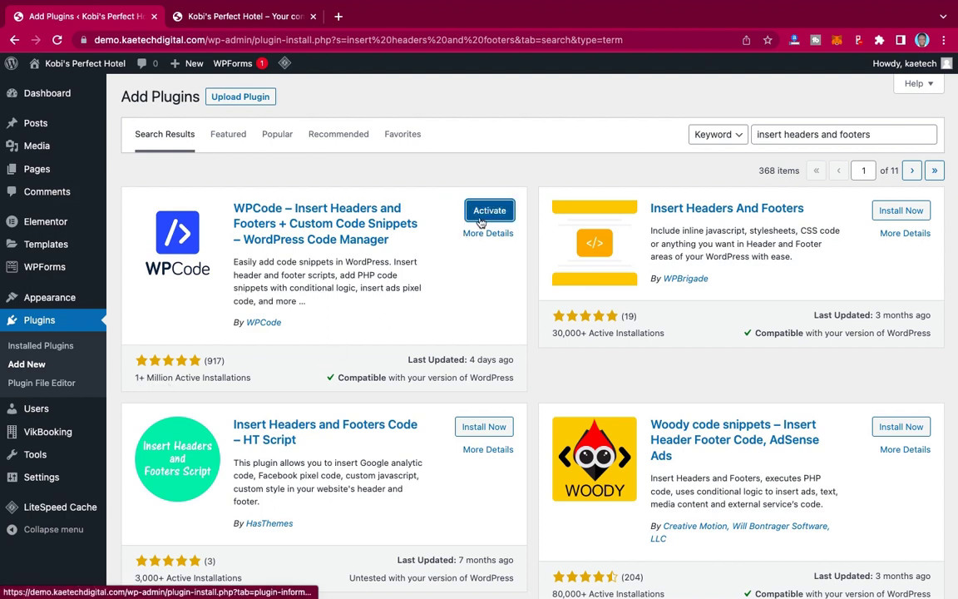
{"action": "left_click", "coordinate": [482, 213]}
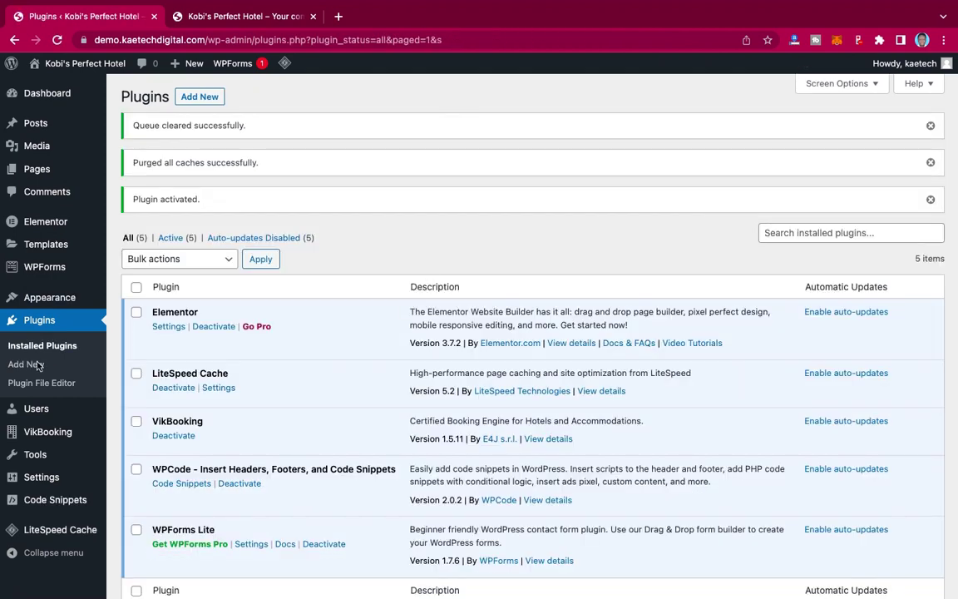
Open WPCode's Header & Footer page and examine the Header, Body and Footer script areas.
{"action": "mouse_move", "coordinate": [41, 506]}
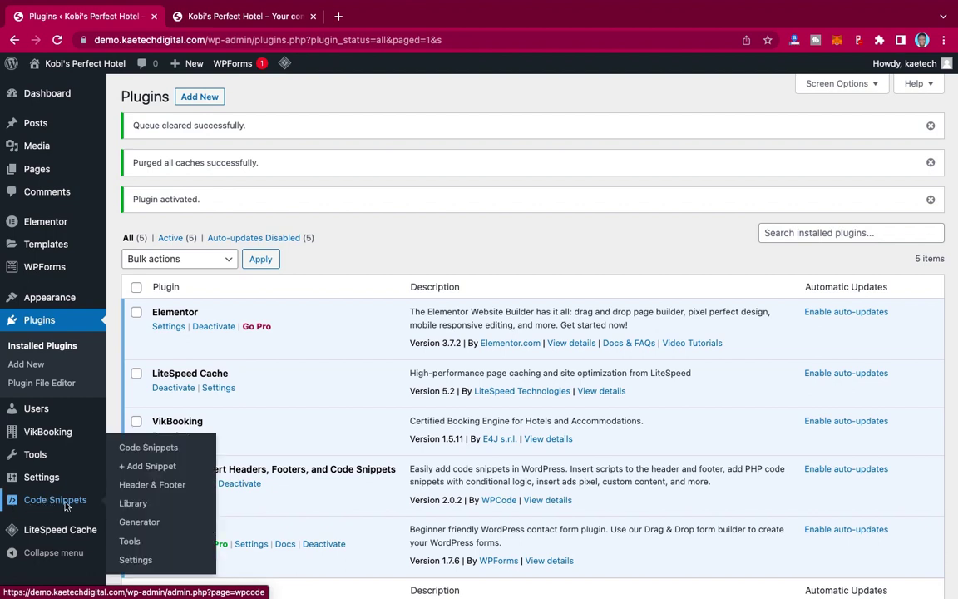
{"action": "left_click", "coordinate": [154, 488]}
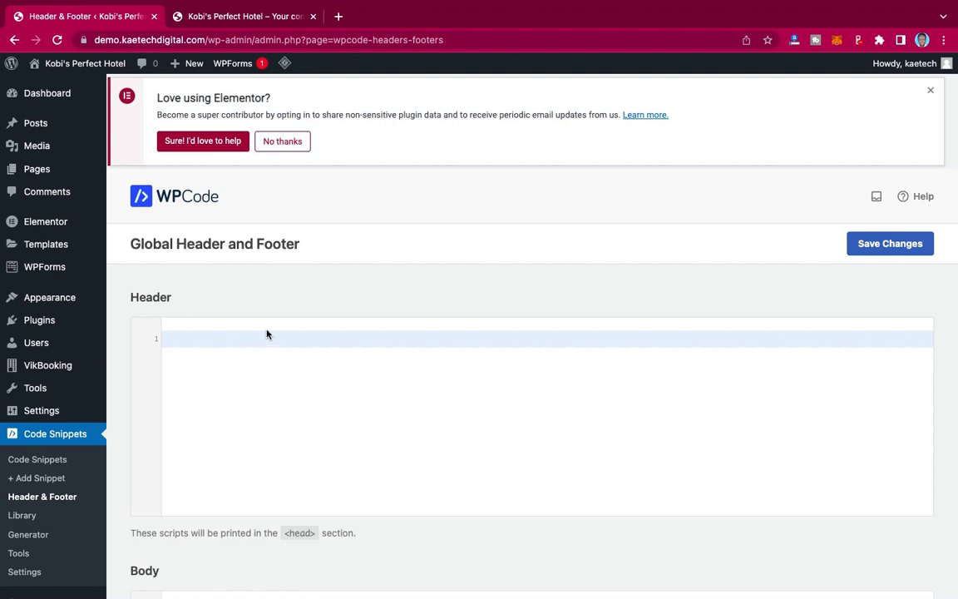
{"action": "scroll", "coordinate": [245, 473], "scroll_direction": "down", "scroll_amount": 10}
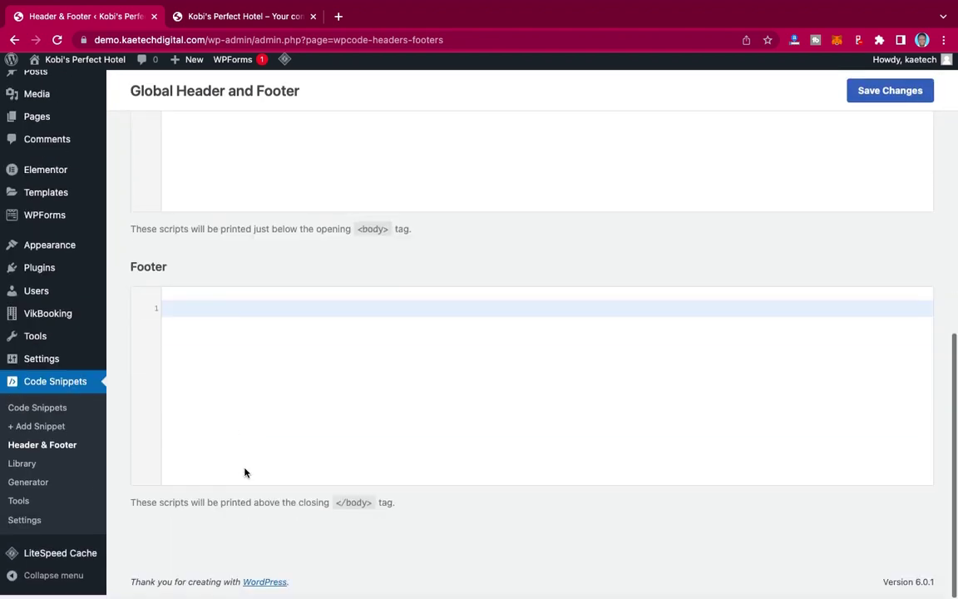
{"action": "scroll", "coordinate": [355, 377], "scroll_direction": "up", "scroll_amount": 10}
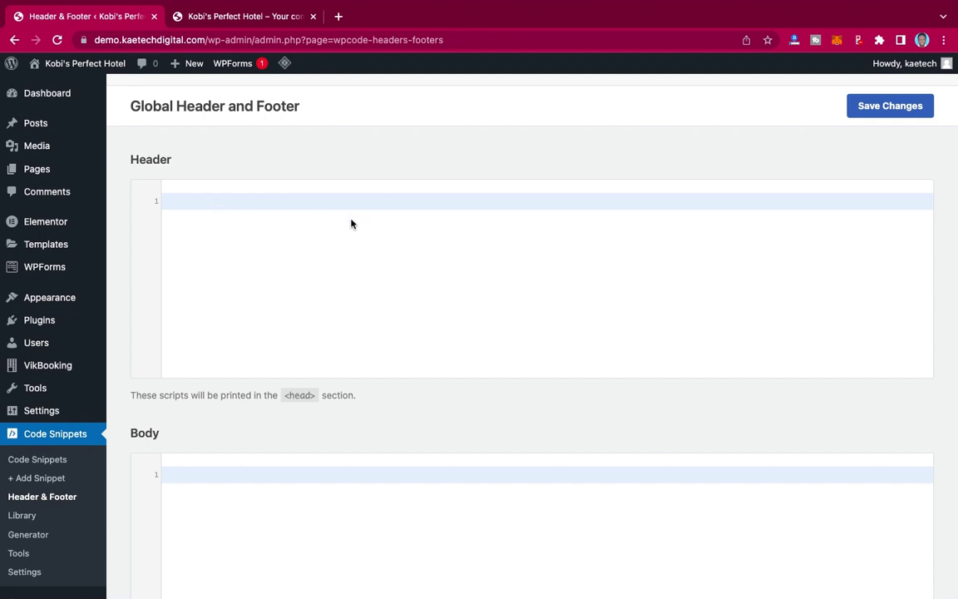
{"action": "scroll", "coordinate": [271, 379], "scroll_direction": "down", "scroll_amount": 5}
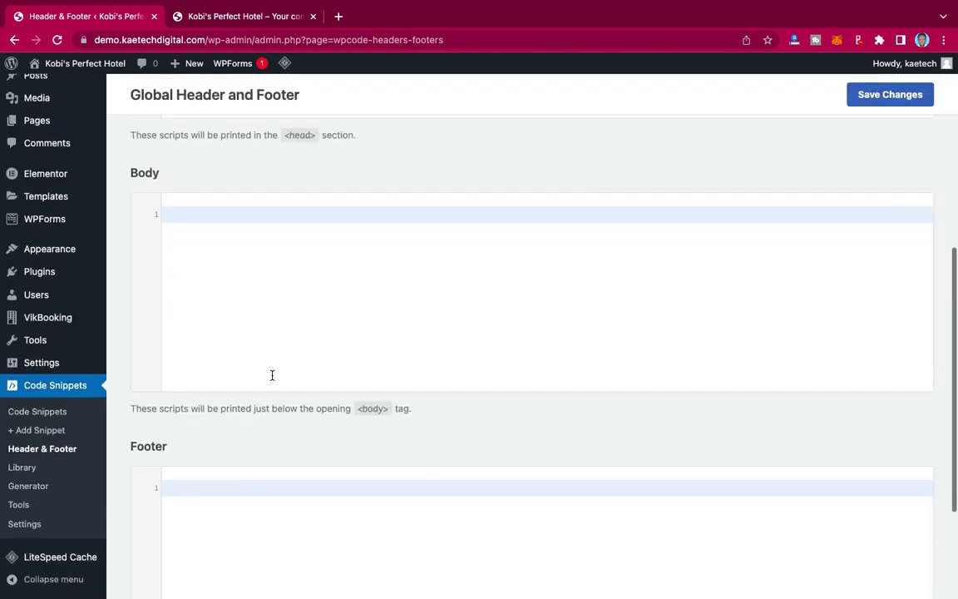
{"action": "scroll", "coordinate": [272, 379], "scroll_direction": "up", "scroll_amount": 2}
{"action": "scroll", "coordinate": [271, 379], "scroll_direction": "up", "scroll_amount": 4}
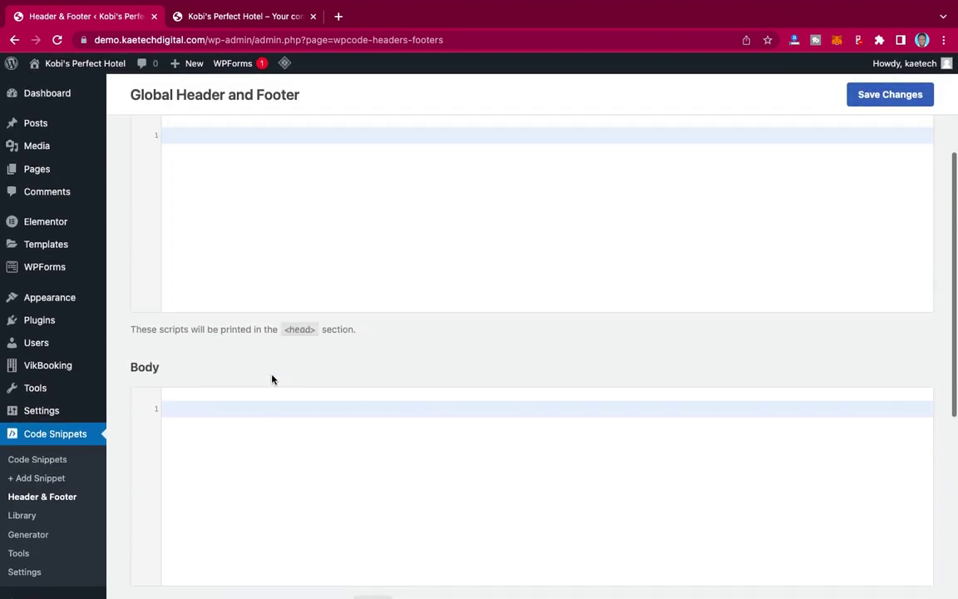
{"action": "scroll", "coordinate": [271, 380], "scroll_direction": "down", "scroll_amount": 1}
{"action": "scroll", "coordinate": [271, 379], "scroll_direction": "down", "scroll_amount": 1}
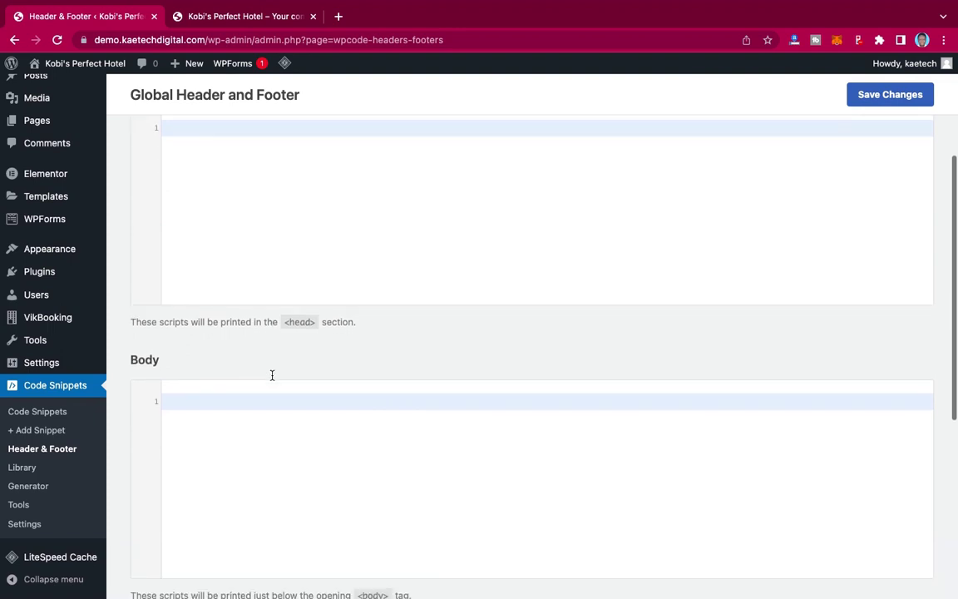
Open the list of all WPCode snippets and start adding a new snippet.
{"action": "left_click", "coordinate": [46, 416]}
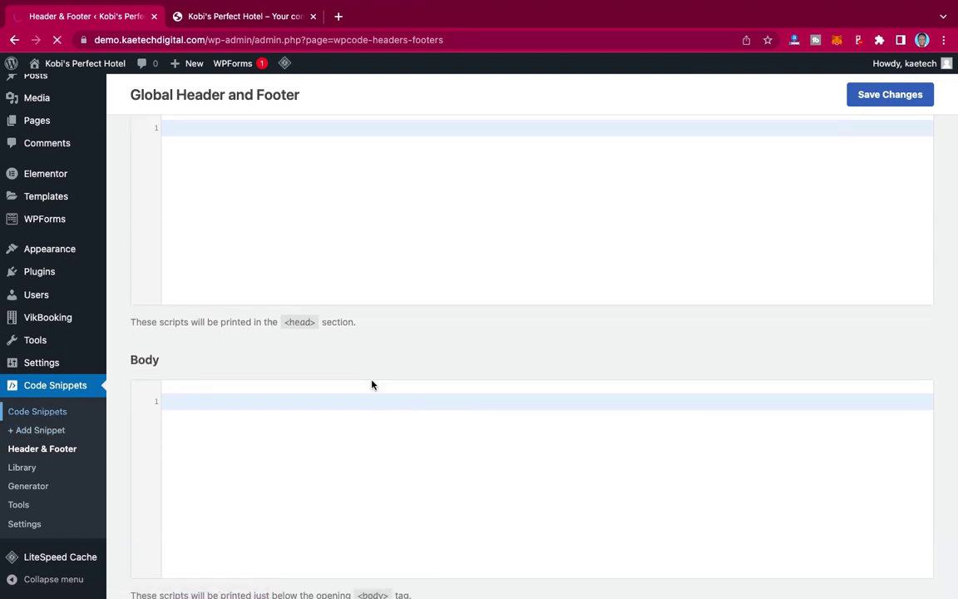
{"action": "scroll", "coordinate": [371, 381], "scroll_direction": "down", "scroll_amount": 1}
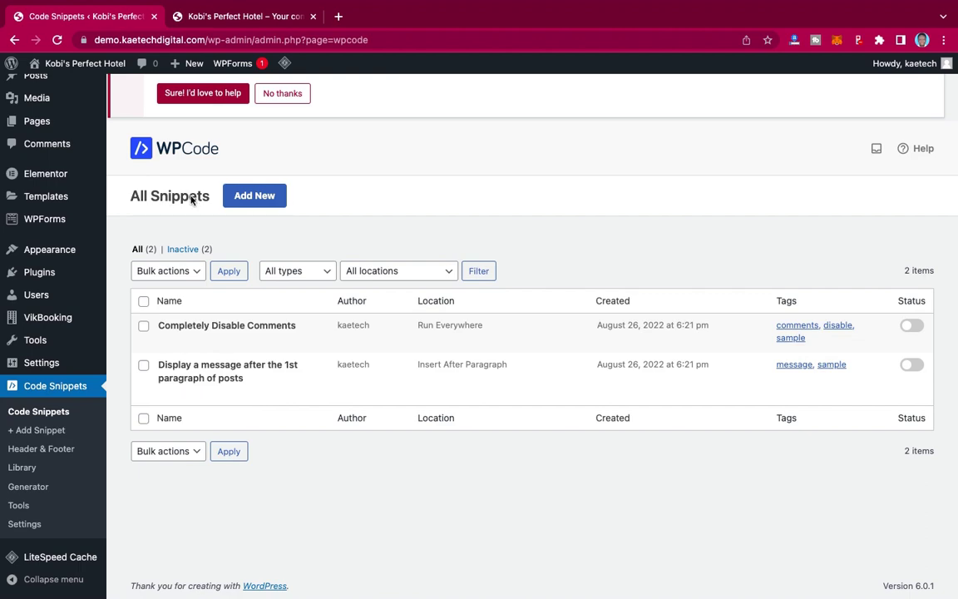
{"action": "left_click", "coordinate": [257, 198]}
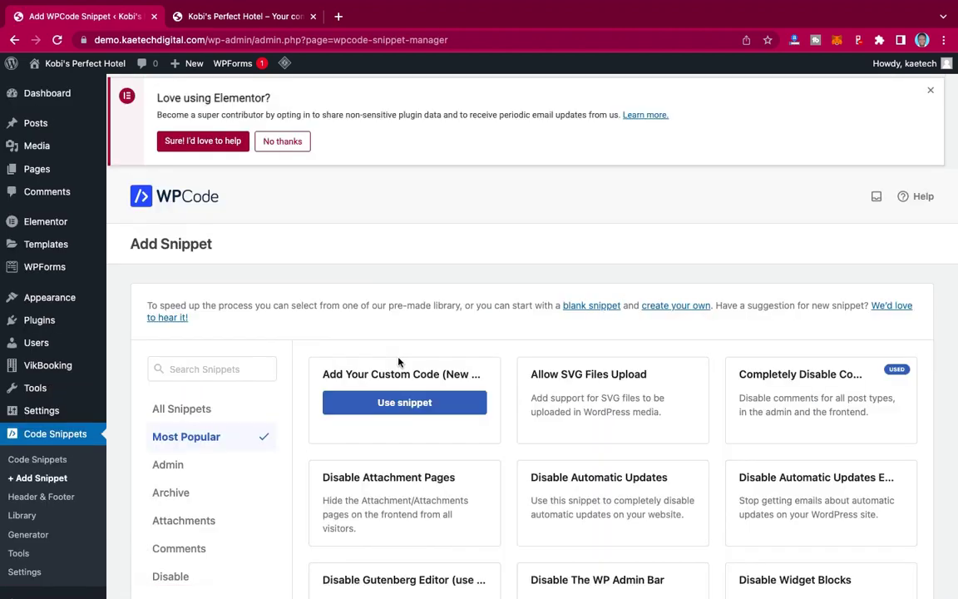
Examine the ready-made snippets in the Most Popular category of the snippet library.
{"action": "scroll", "coordinate": [399, 358], "scroll_direction": "down", "scroll_amount": 3}
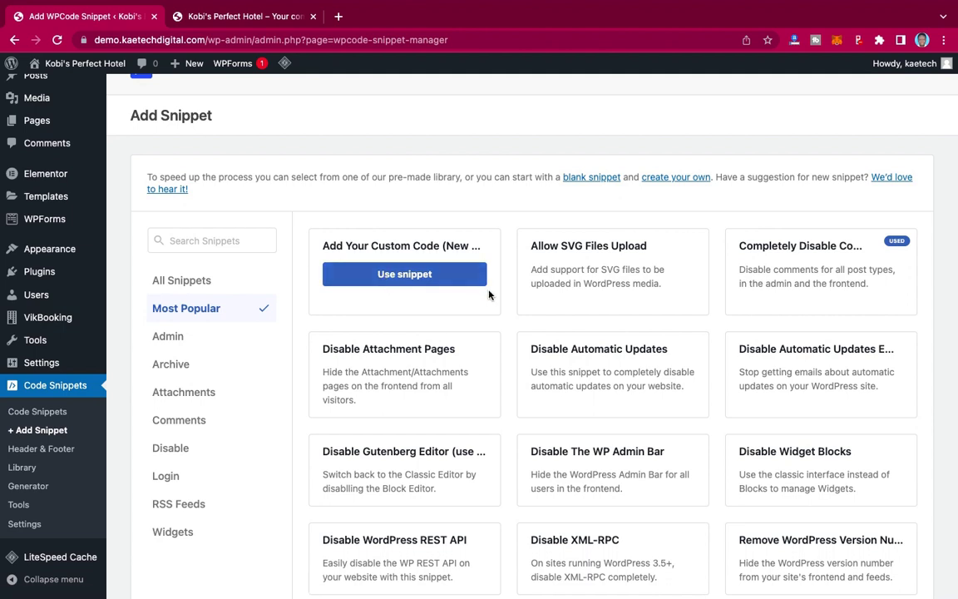
{"action": "scroll", "coordinate": [483, 294], "scroll_direction": "down", "scroll_amount": 2}
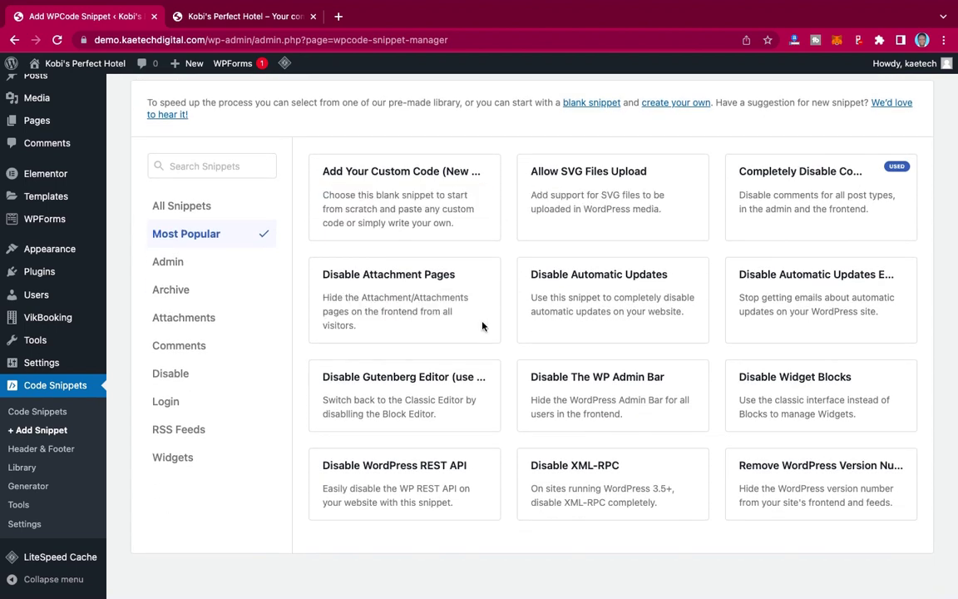
{"action": "scroll", "coordinate": [482, 336], "scroll_direction": "up", "scroll_amount": 4}
{"action": "scroll", "coordinate": [480, 348], "scroll_direction": "down", "scroll_amount": 2}
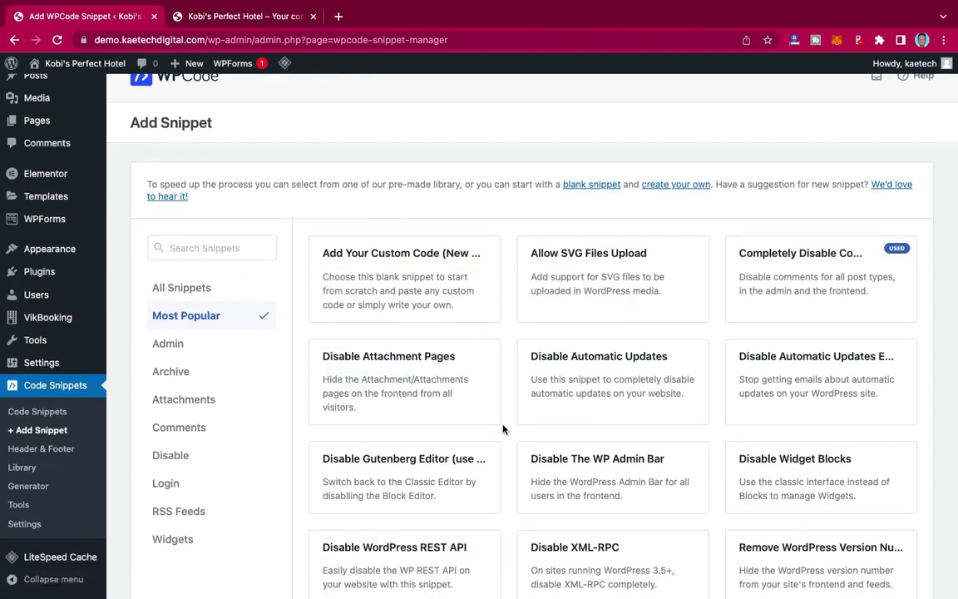
{"action": "mouse_move", "coordinate": [654, 424]}
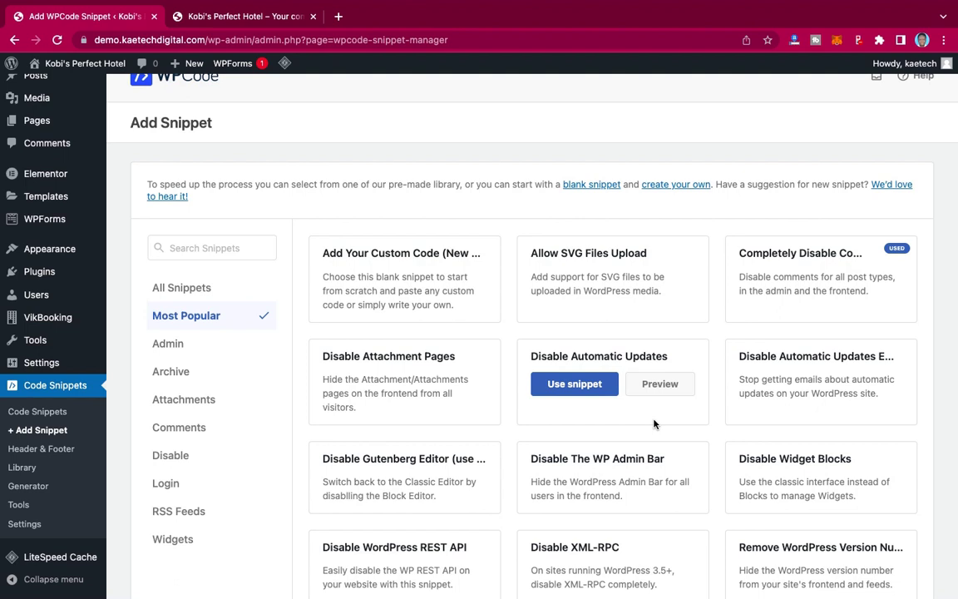
{"action": "scroll", "coordinate": [654, 424], "scroll_direction": "down", "scroll_amount": 3}
{"action": "mouse_move", "coordinate": [590, 382]}
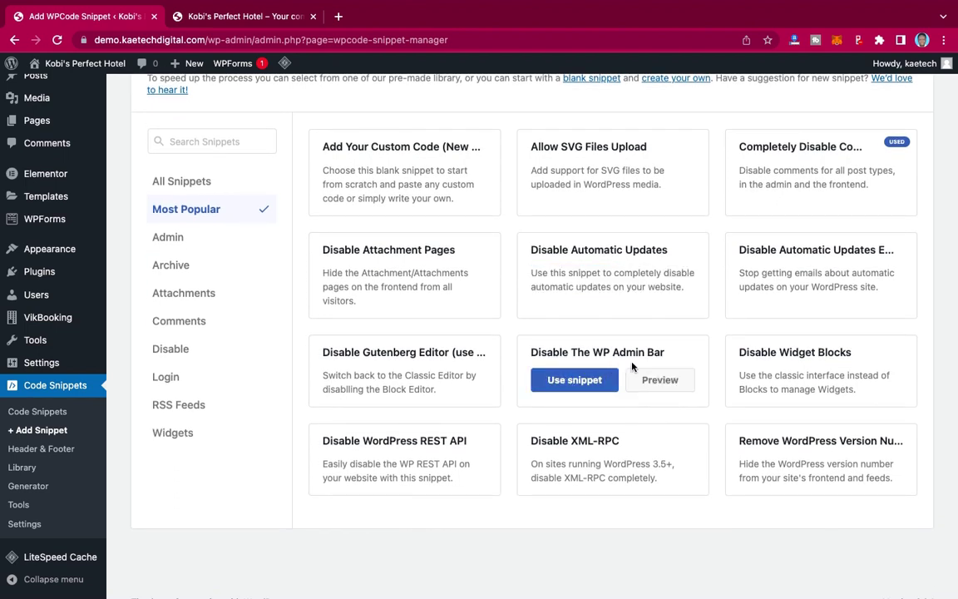
{"action": "mouse_move", "coordinate": [774, 366]}
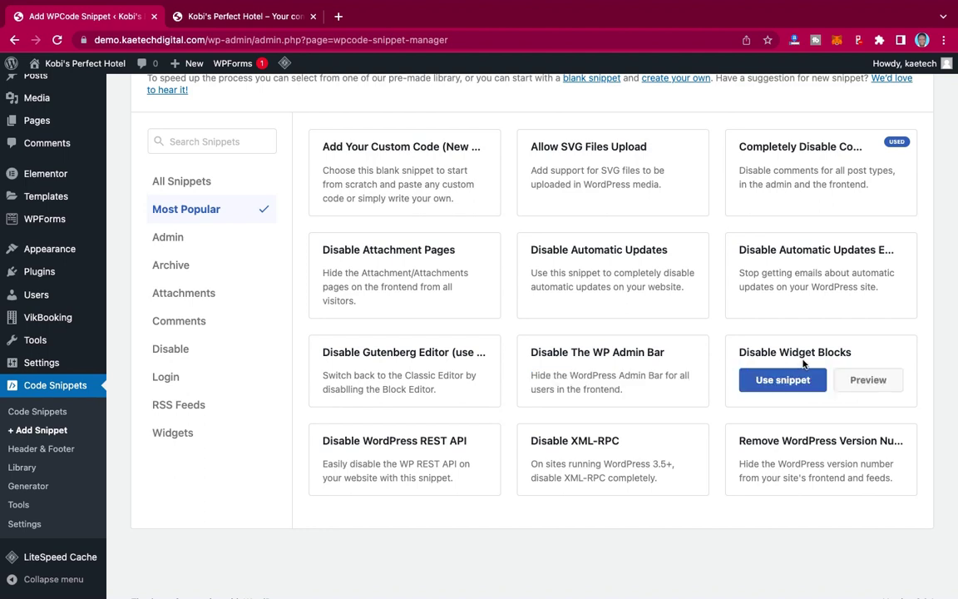
{"action": "mouse_move", "coordinate": [837, 268]}
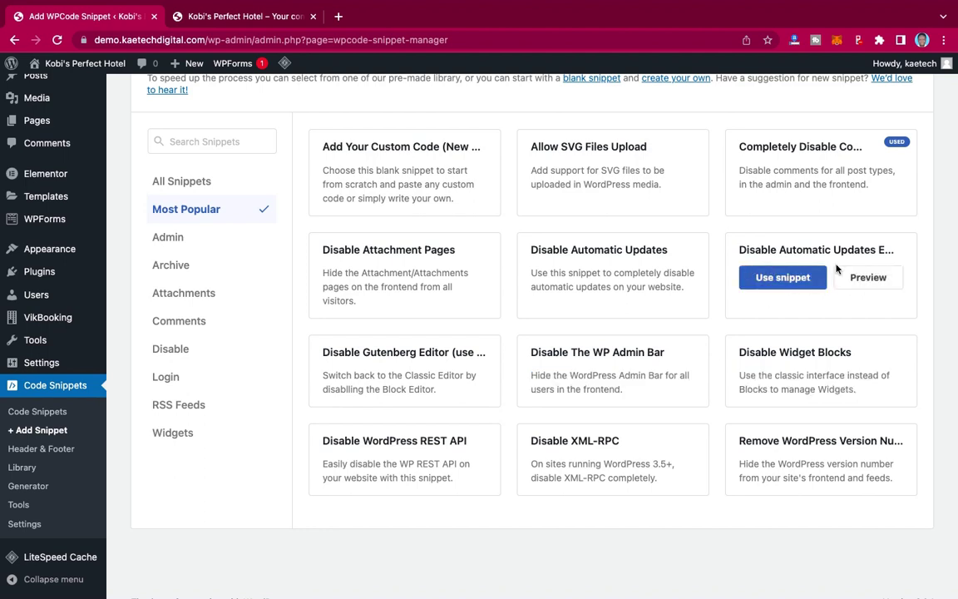
{"action": "mouse_move", "coordinate": [749, 409]}
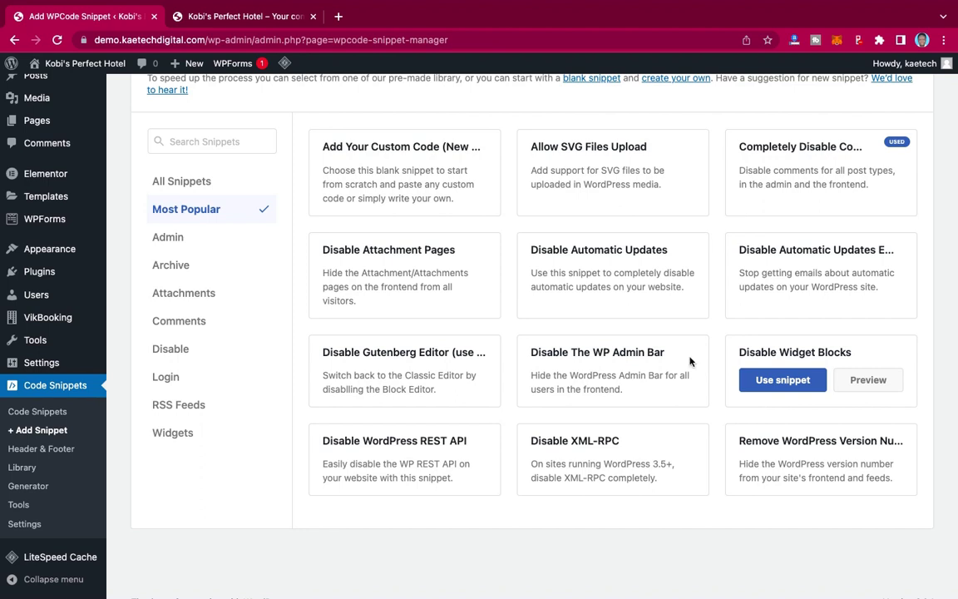
{"action": "mouse_move", "coordinate": [586, 307]}
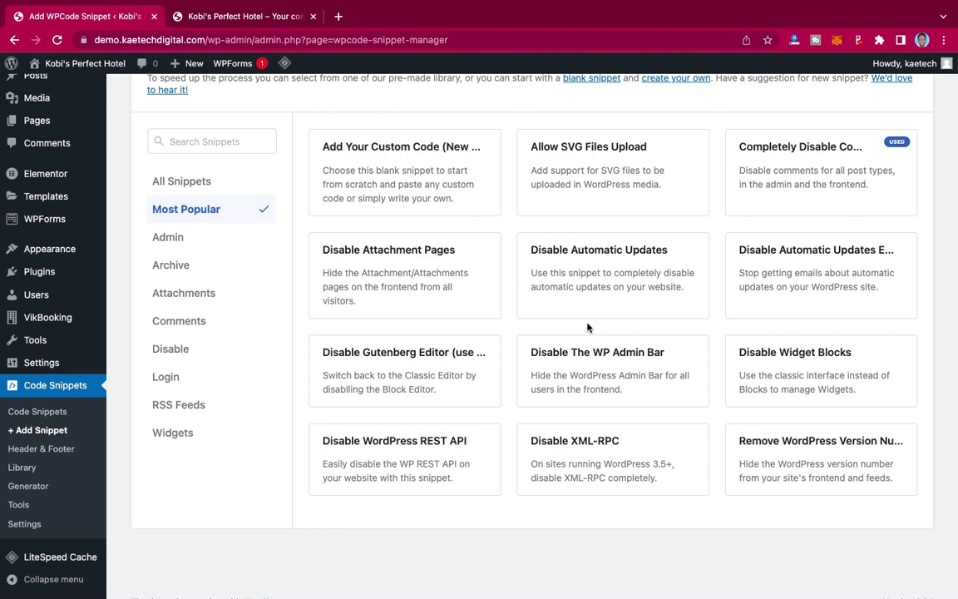
{"action": "mouse_move", "coordinate": [445, 353]}
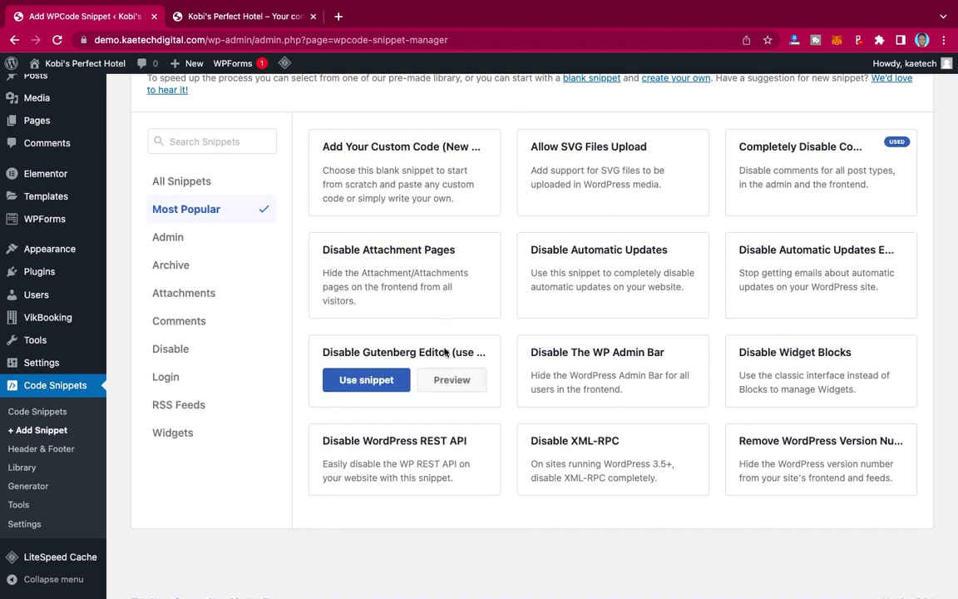
{"action": "mouse_move", "coordinate": [445, 272]}
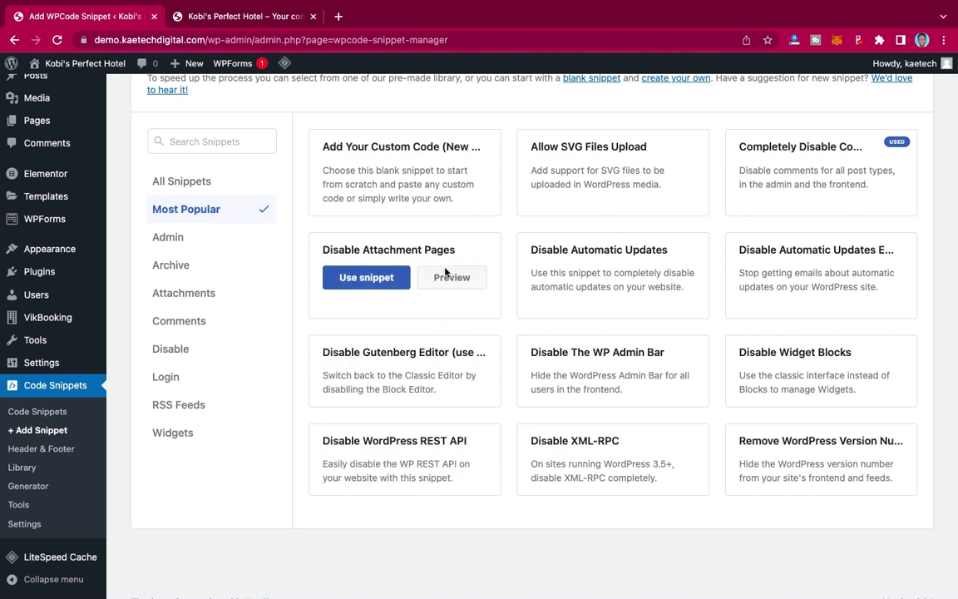
{"action": "mouse_move", "coordinate": [422, 367]}
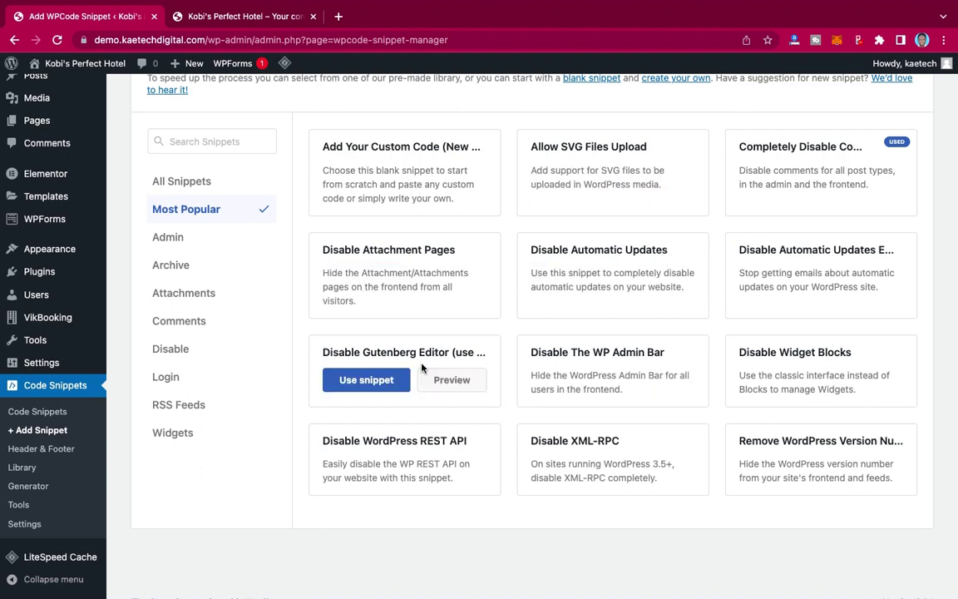
Show the Login category of the snippet library and examine its ready-made snippets.
{"action": "left_click", "coordinate": [165, 387]}
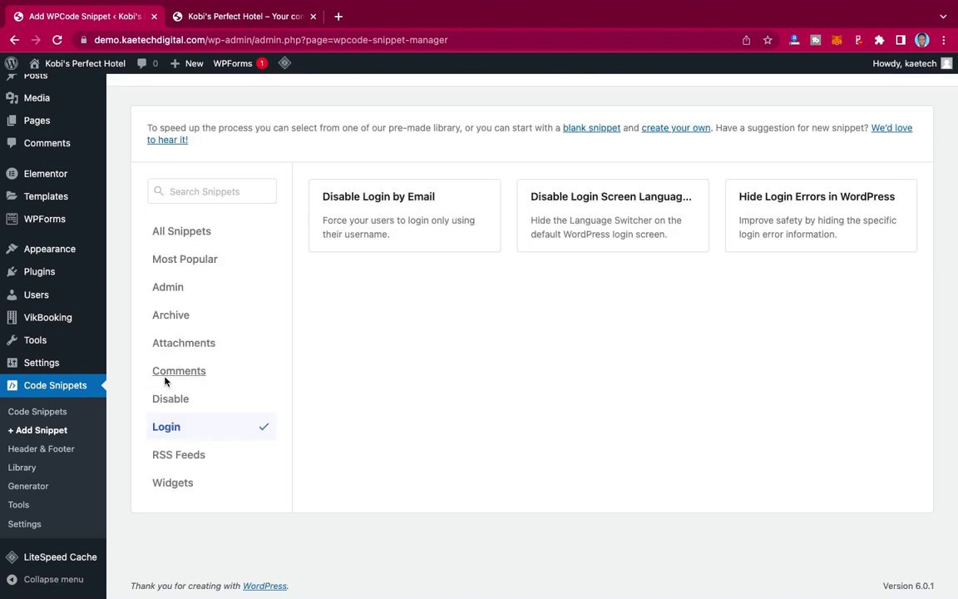
{"action": "mouse_move", "coordinate": [336, 210]}
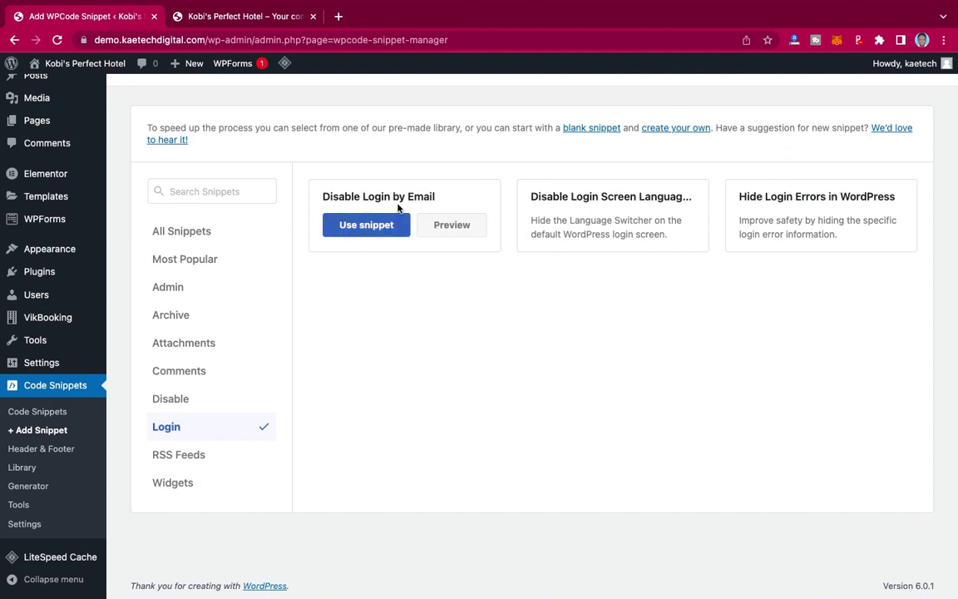
{"action": "mouse_move", "coordinate": [606, 226]}
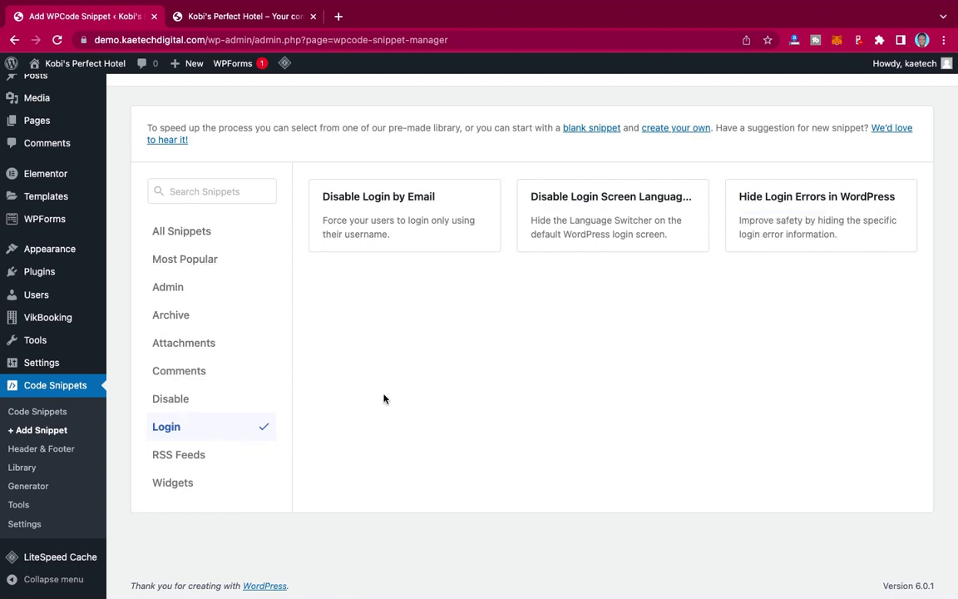
{"action": "scroll", "coordinate": [384, 399], "scroll_direction": "up", "scroll_amount": 5}
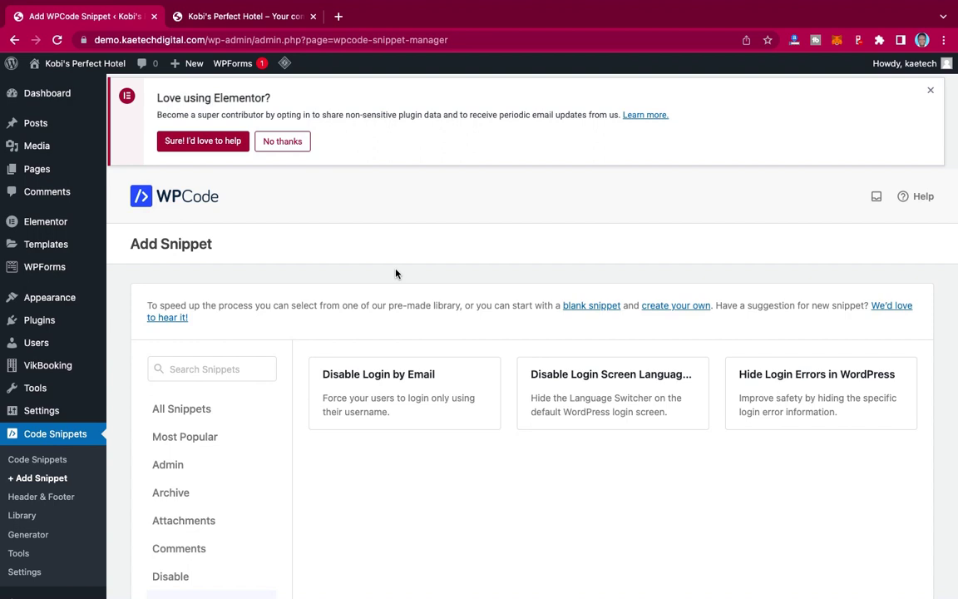
{"action": "scroll", "coordinate": [396, 274], "scroll_direction": "down", "scroll_amount": 2}
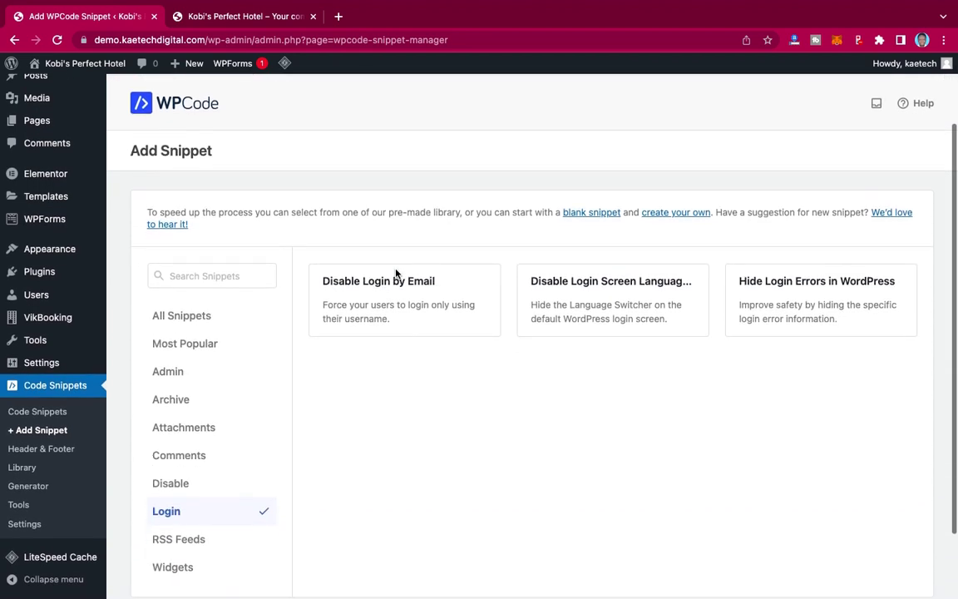
{"action": "scroll", "coordinate": [396, 274], "scroll_direction": "up", "scroll_amount": 1}
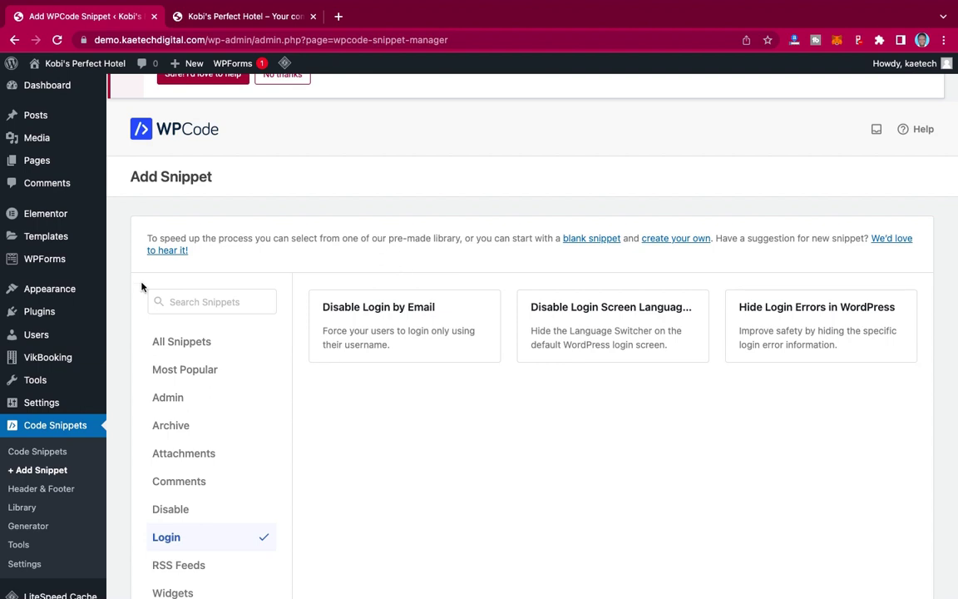
Search the plugin directory for "code snippet", and install and activate the Code Snippets plugin by Code Snippets Pro.
{"action": "mouse_move", "coordinate": [37, 314]}
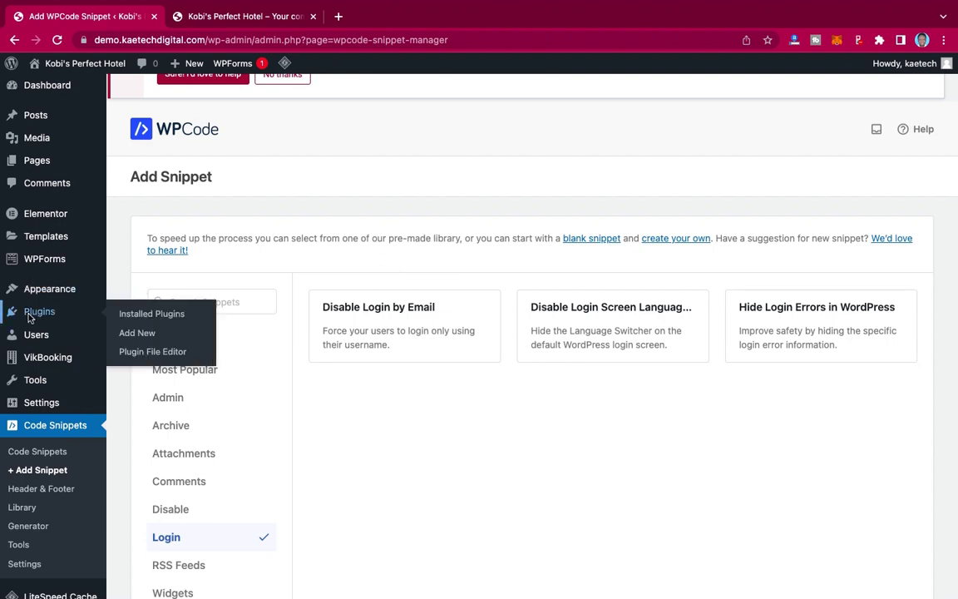
{"action": "left_click", "coordinate": [137, 334]}
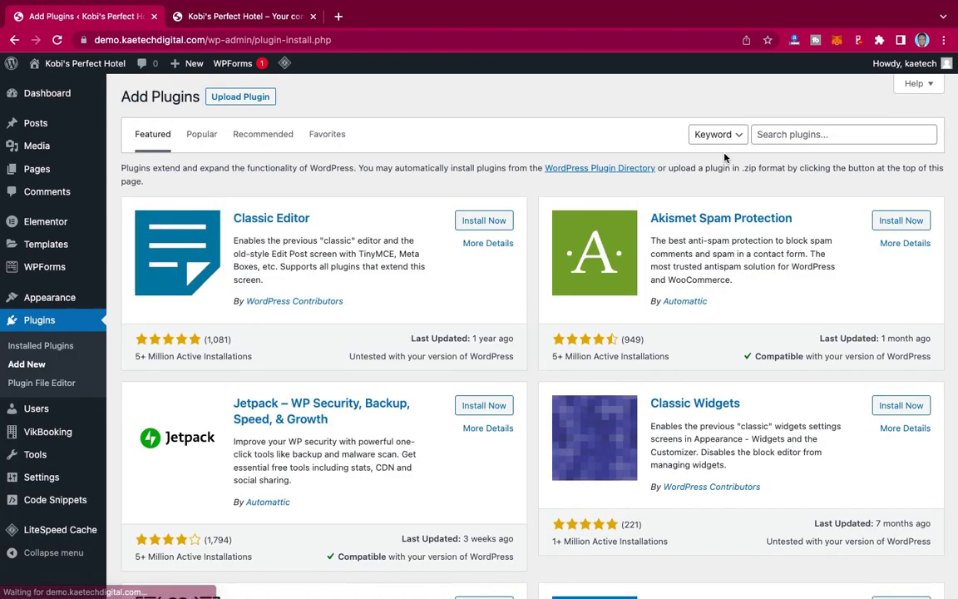
{"action": "left_click", "coordinate": [797, 136]}
{"action": "type", "text": "cod"}
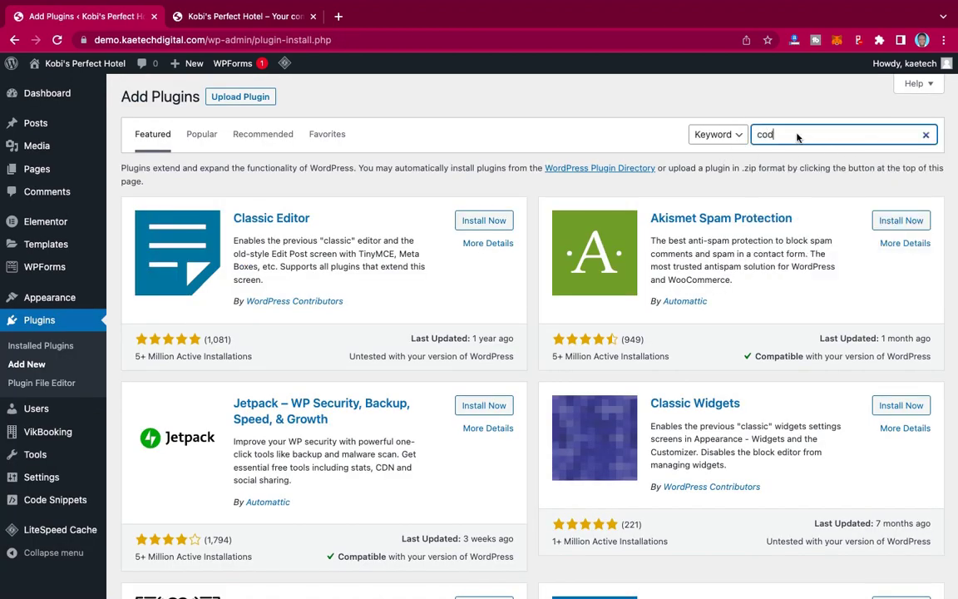
{"action": "type", "text": "e snippet"}
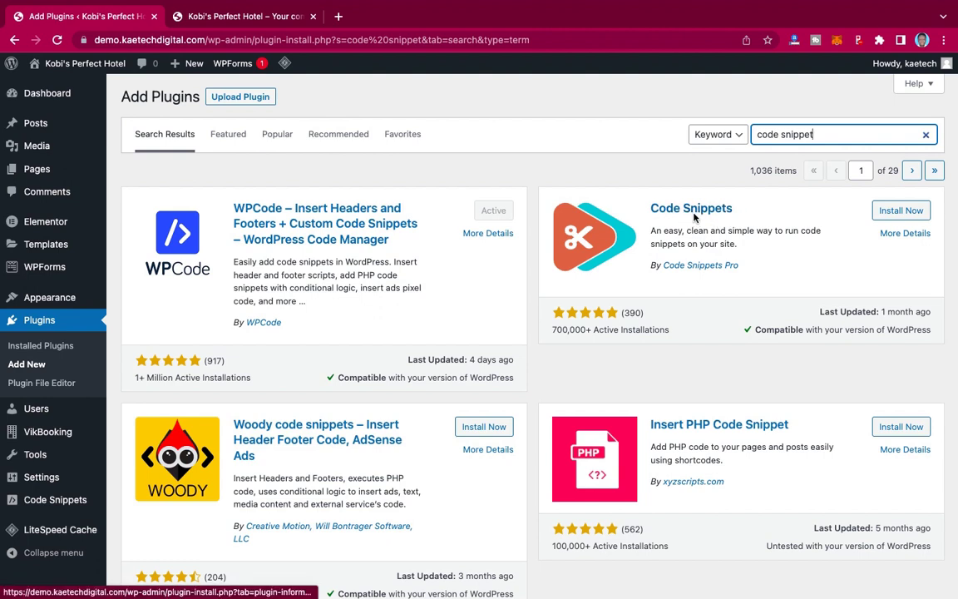
{"action": "left_click", "coordinate": [897, 210]}
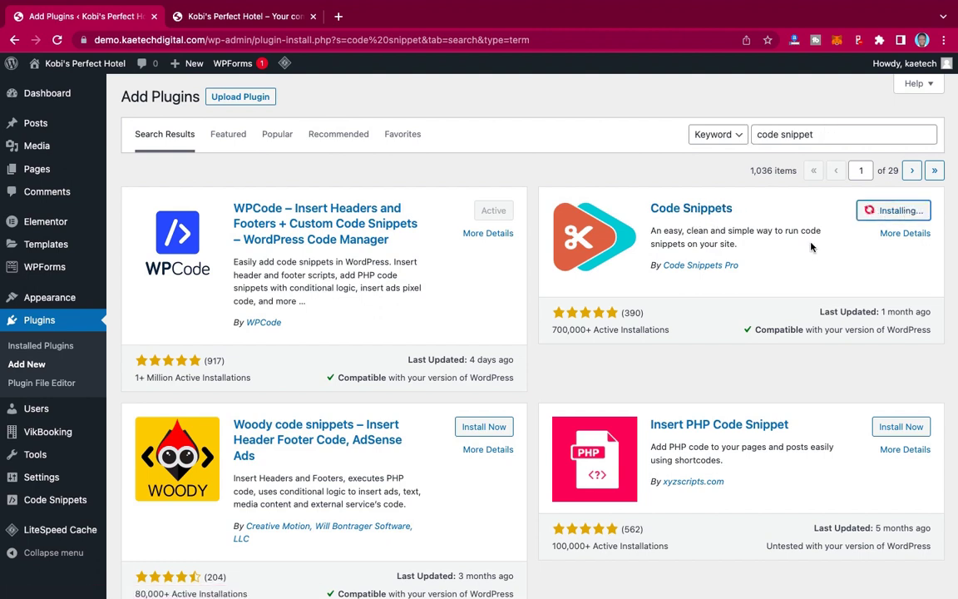
{"action": "left_click", "coordinate": [896, 210]}
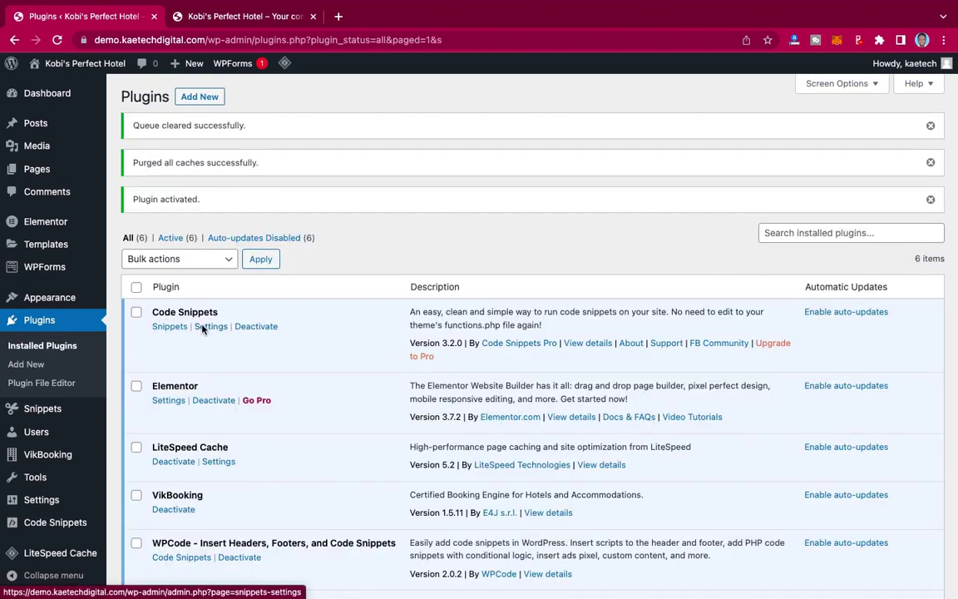
Open the Code Snippets plugin's list of all snippets and examine the sample snippets.
{"action": "scroll", "coordinate": [220, 330], "scroll_direction": "down", "scroll_amount": 3}
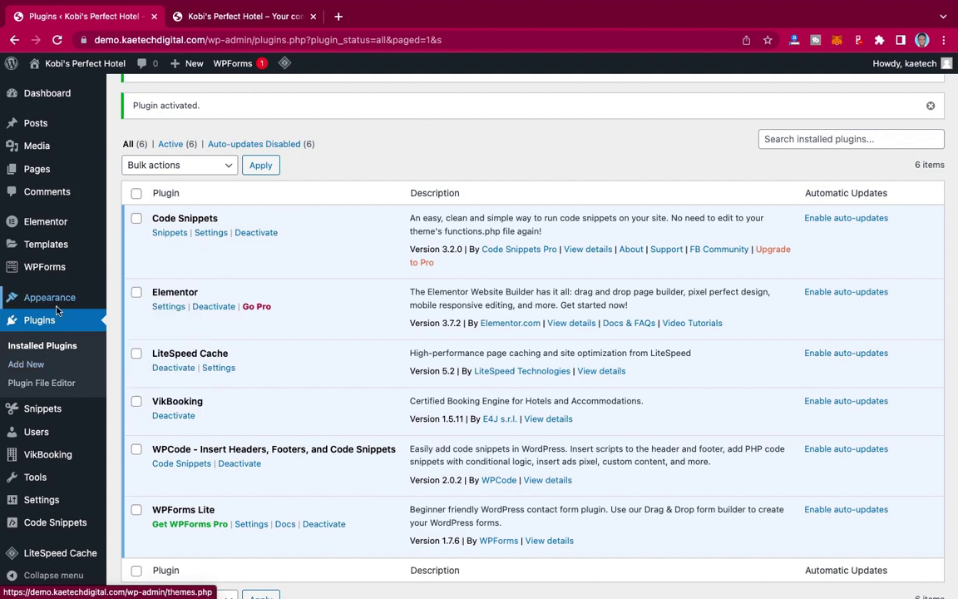
{"action": "mouse_move", "coordinate": [55, 305]}
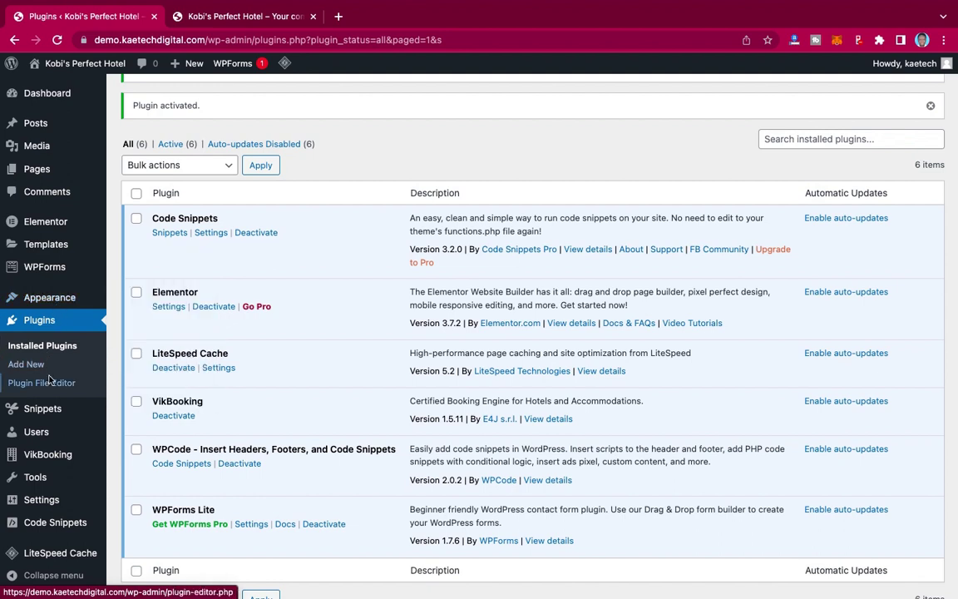
{"action": "mouse_move", "coordinate": [35, 477]}
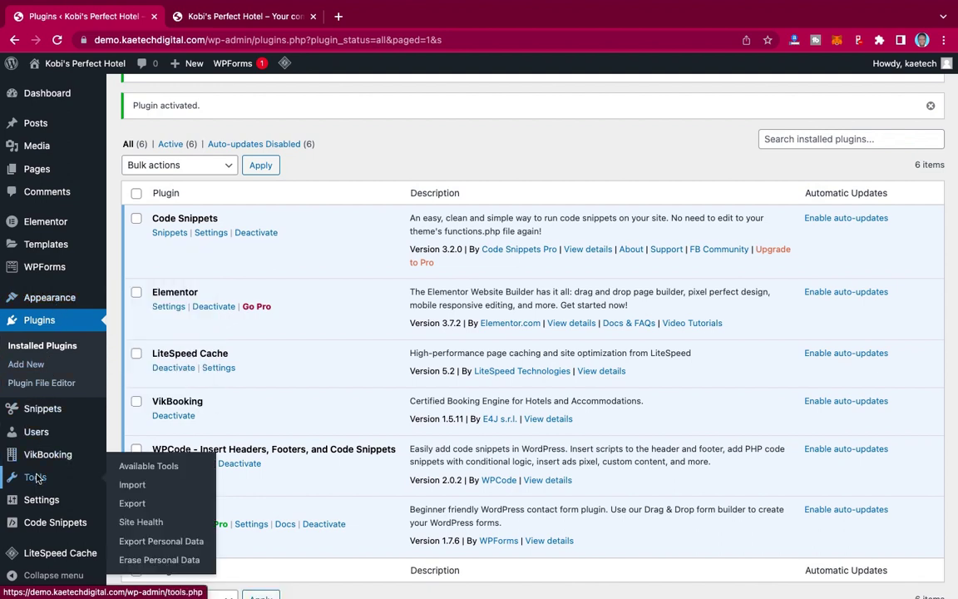
{"action": "mouse_move", "coordinate": [38, 502]}
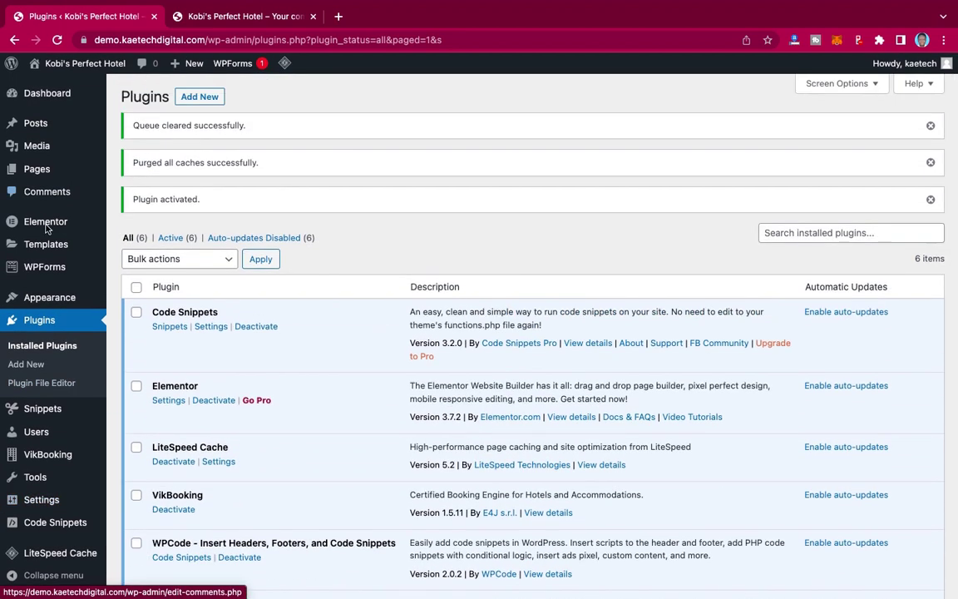
{"action": "mouse_move", "coordinate": [39, 413]}
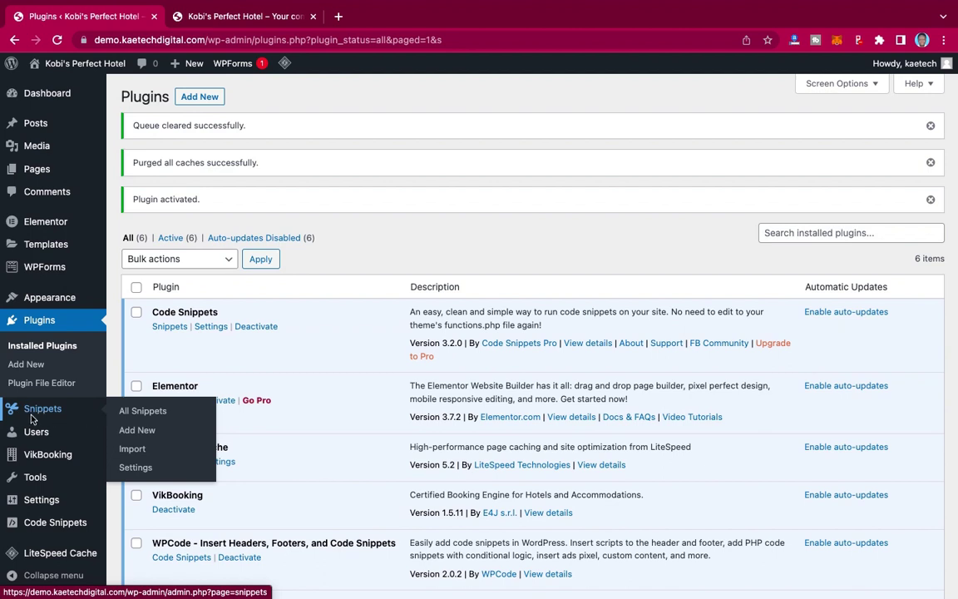
{"action": "left_click", "coordinate": [158, 413]}
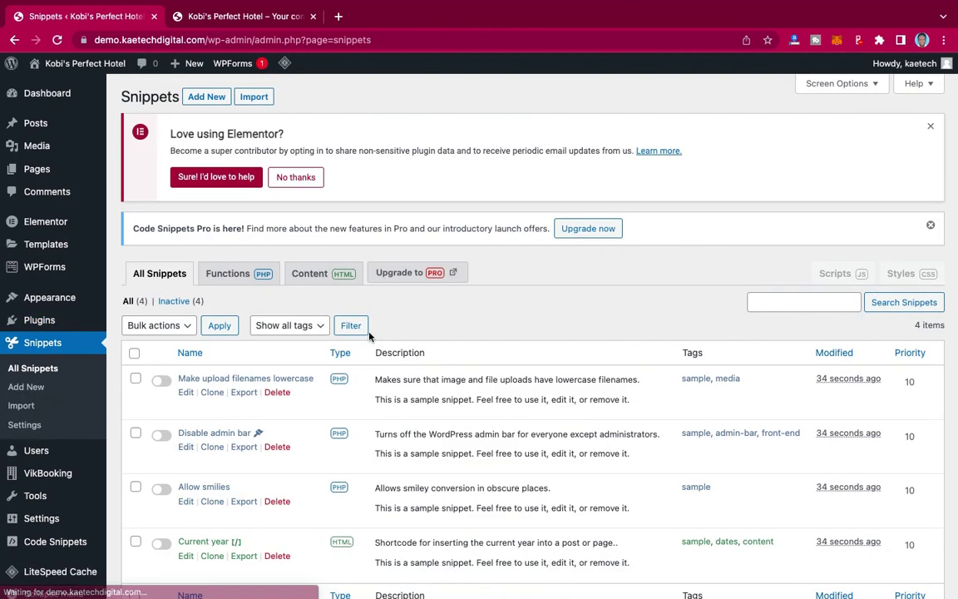
{"action": "scroll", "coordinate": [276, 421], "scroll_direction": "down", "scroll_amount": 2}
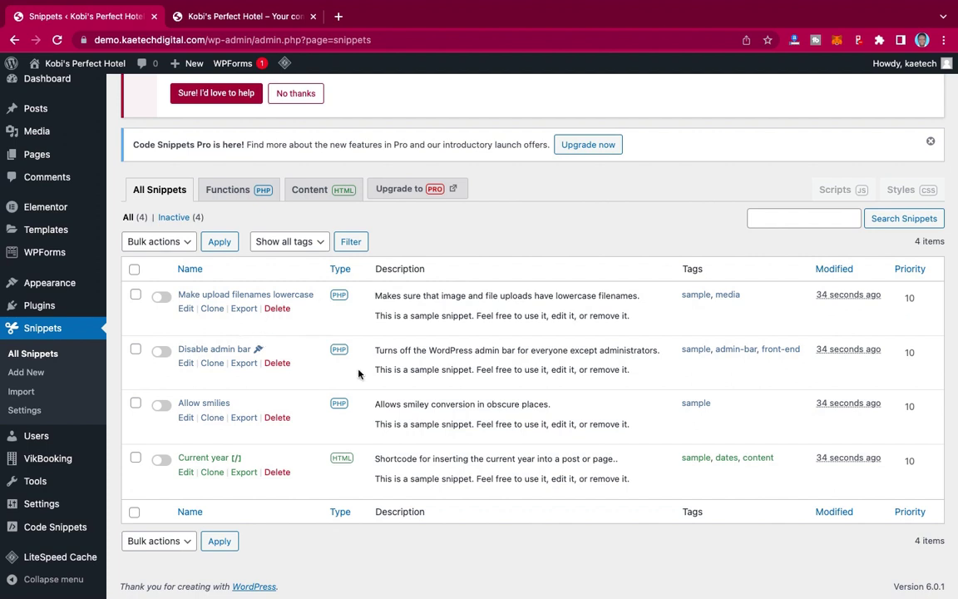
{"action": "scroll", "coordinate": [481, 256], "scroll_direction": "up", "scroll_amount": 2}
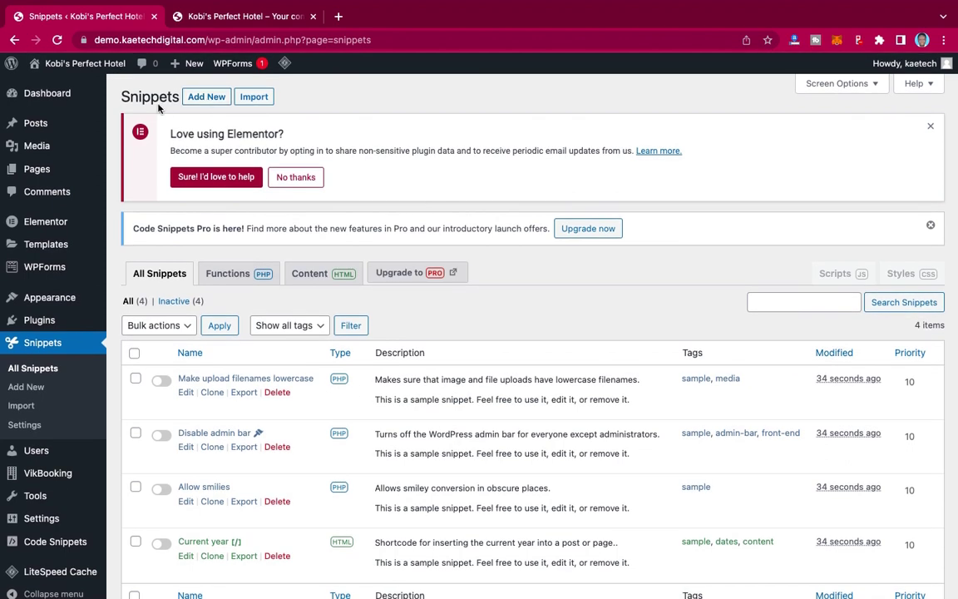
Start a new snippet in the Code Snippets plugin and examine its code types, run options, description, tags and saving options.
{"action": "left_click", "coordinate": [207, 96]}
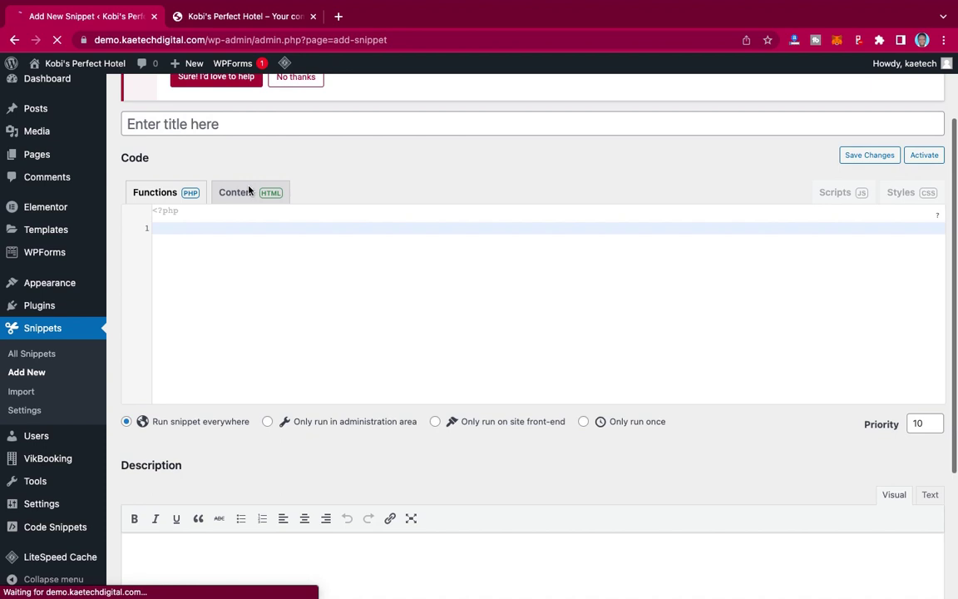
{"action": "left_click", "coordinate": [248, 192]}
{"action": "left_click", "coordinate": [161, 196]}
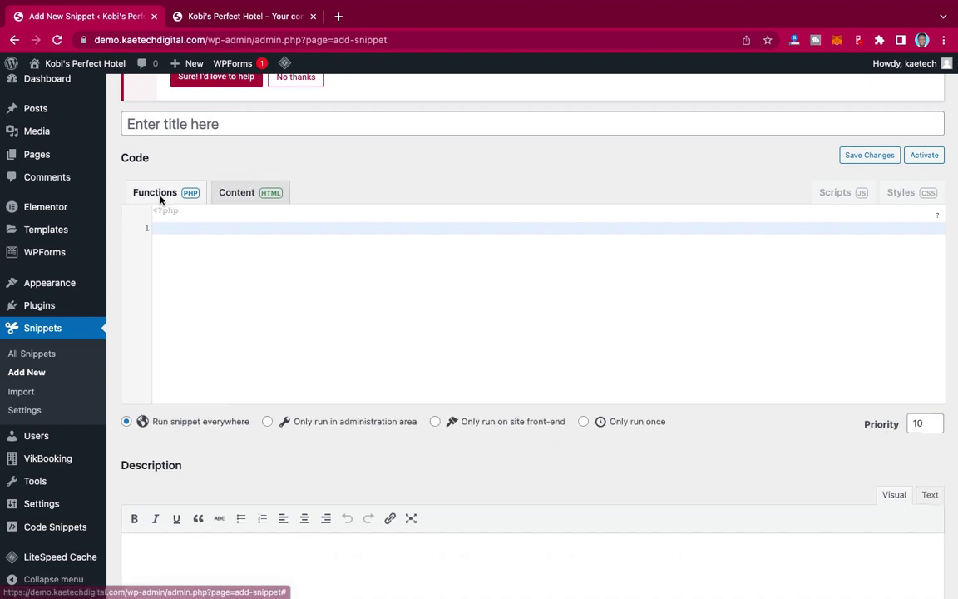
{"action": "scroll", "coordinate": [242, 349], "scroll_direction": "down", "scroll_amount": 1}
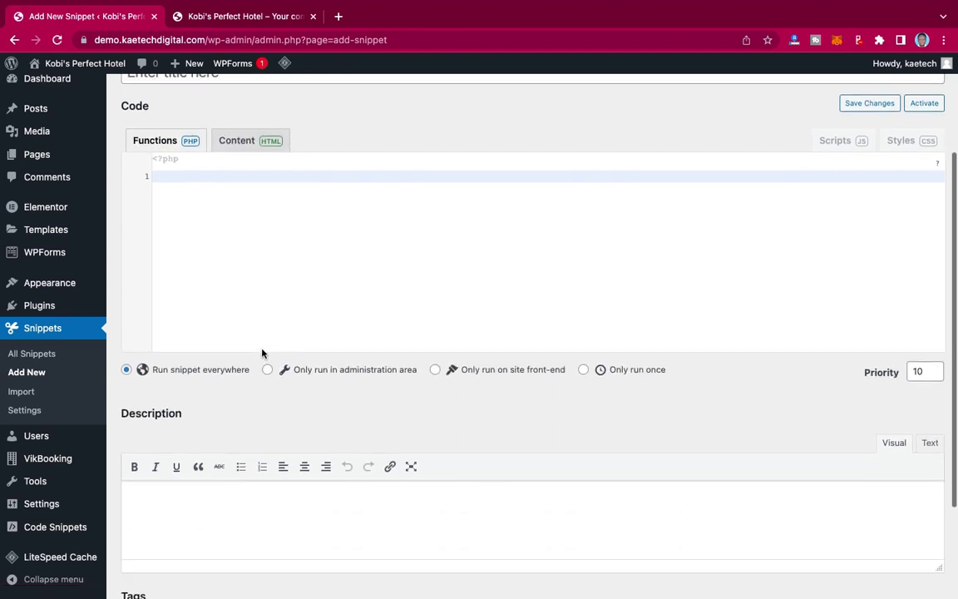
{"action": "scroll", "coordinate": [262, 354], "scroll_direction": "down", "scroll_amount": 1}
{"action": "scroll", "coordinate": [262, 354], "scroll_direction": "up", "scroll_amount": 4}
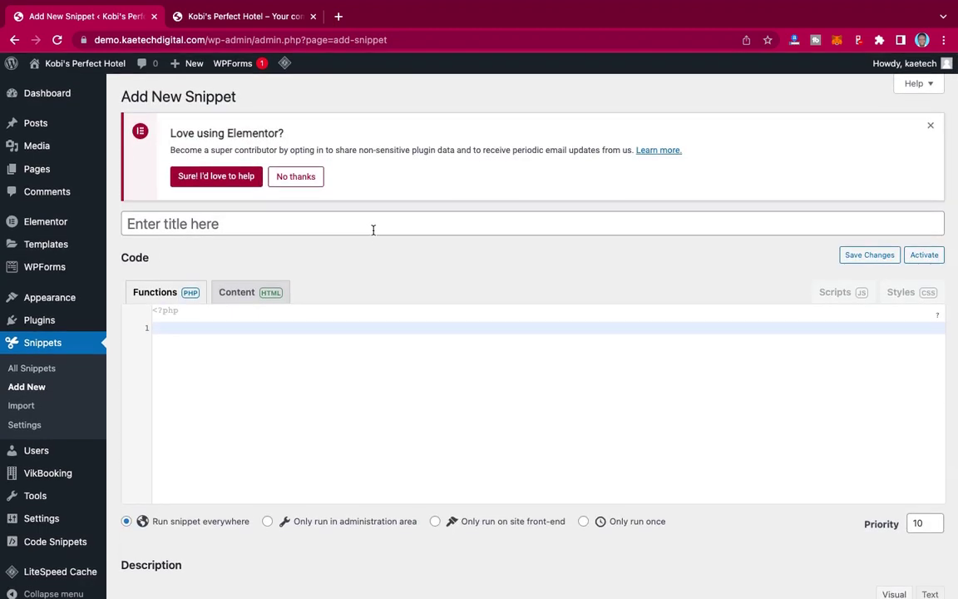
{"action": "scroll", "coordinate": [267, 432], "scroll_direction": "down", "scroll_amount": 5}
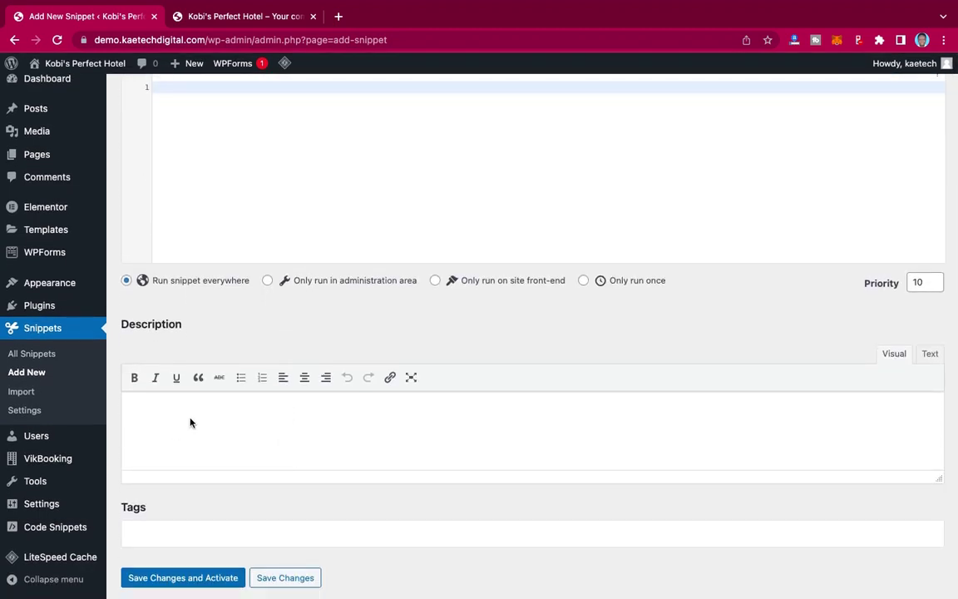
{"action": "scroll", "coordinate": [203, 519], "scroll_direction": "down", "scroll_amount": 1}
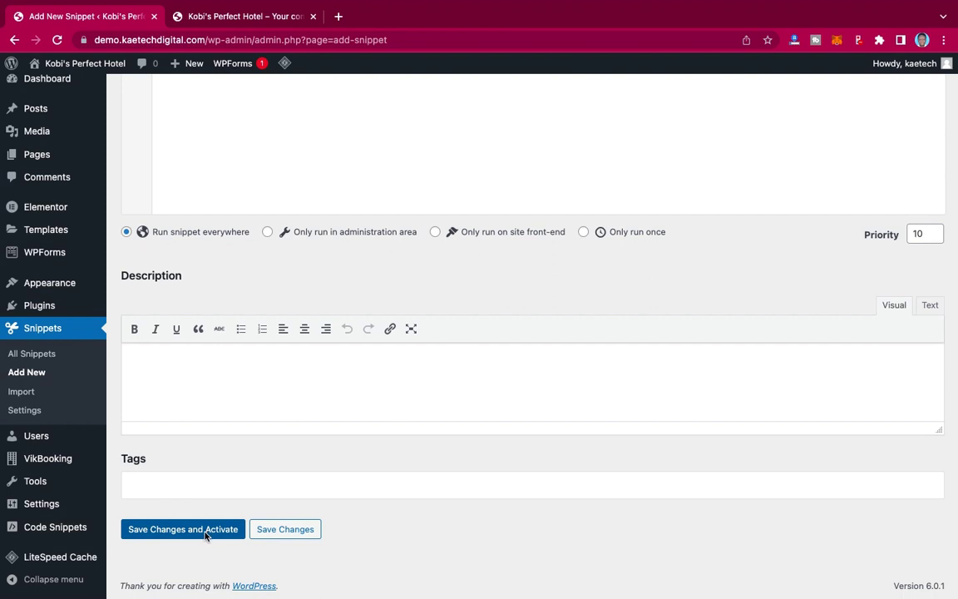
{"action": "scroll", "coordinate": [297, 462], "scroll_direction": "up", "scroll_amount": 6}
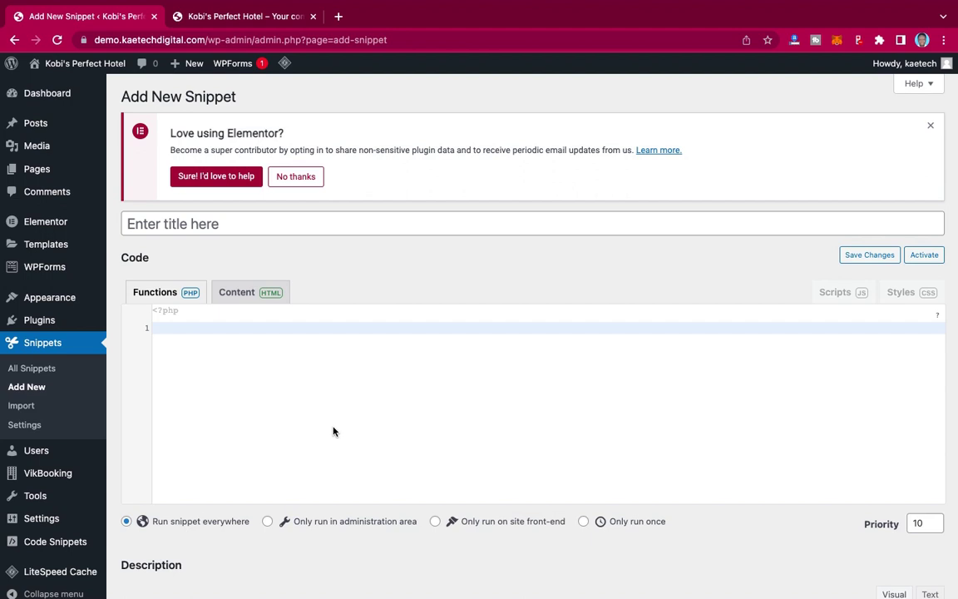
{"action": "mouse_move", "coordinate": [60, 545]}
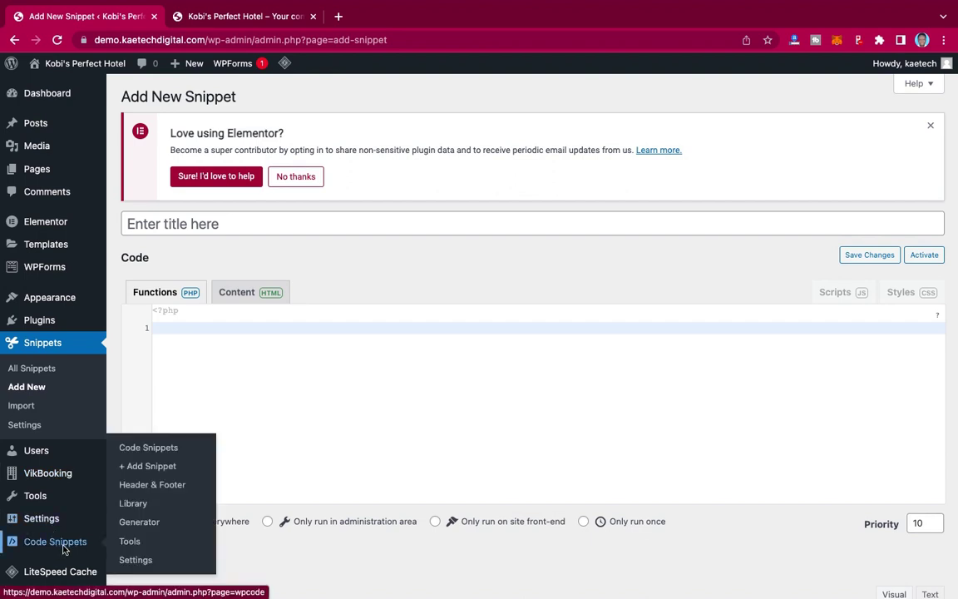